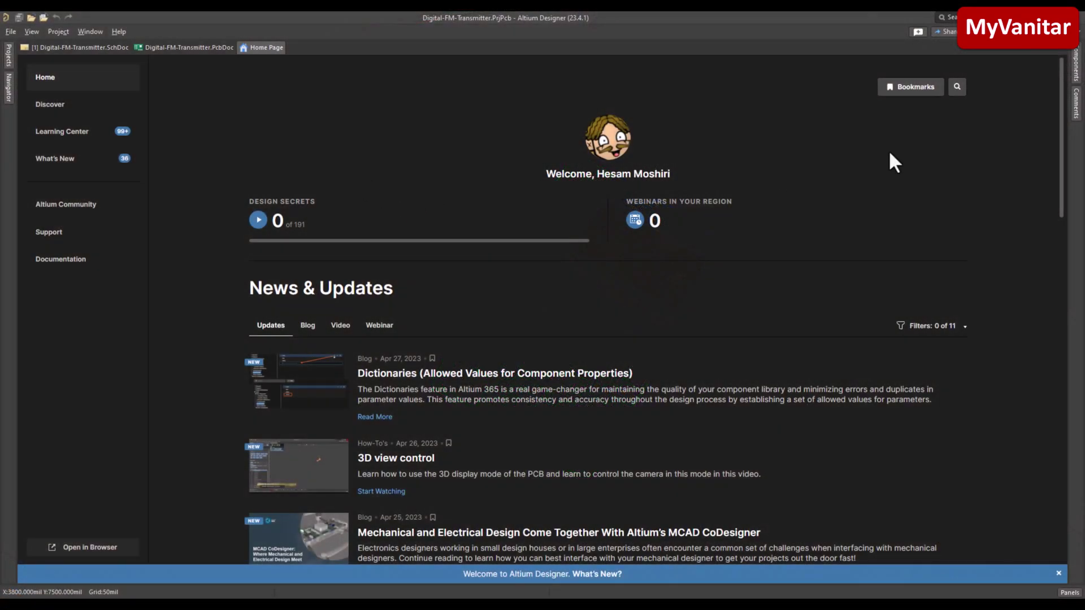
- Scroll through the news feed on the Altium Designer Home Page
{"action": "left_click_drag", "start_coordinate": [1056, 132], "coordinate": [1053, 96]}
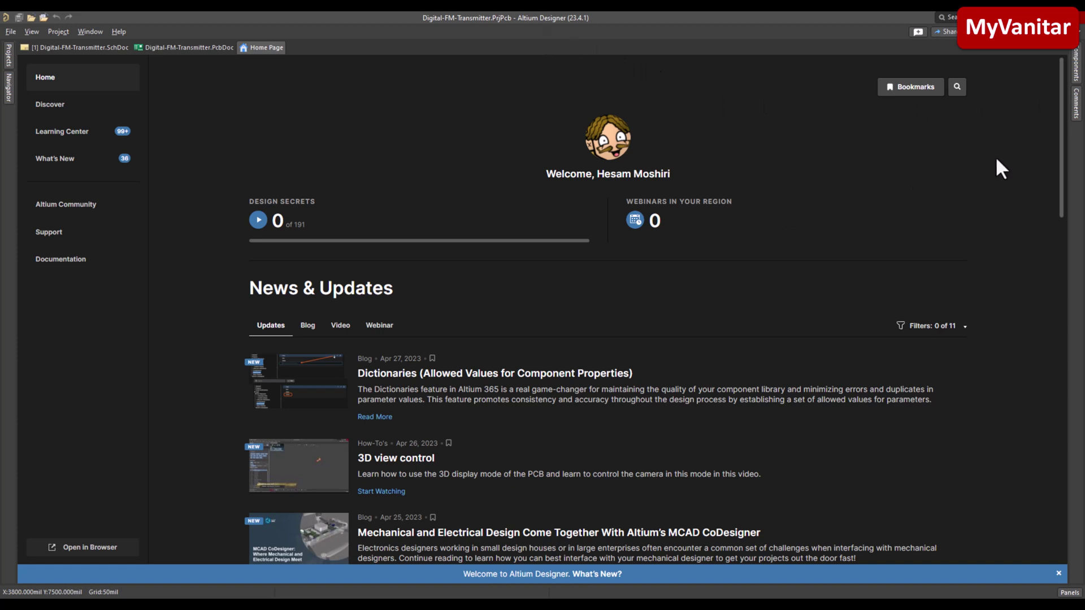
{"action": "left_click_drag", "start_coordinate": [1060, 134], "coordinate": [1056, 88]}
- Pan the schematic to its lower section and voltage regulators, then glance at the PCB layout
{"action": "left_click", "coordinate": [105, 48]}
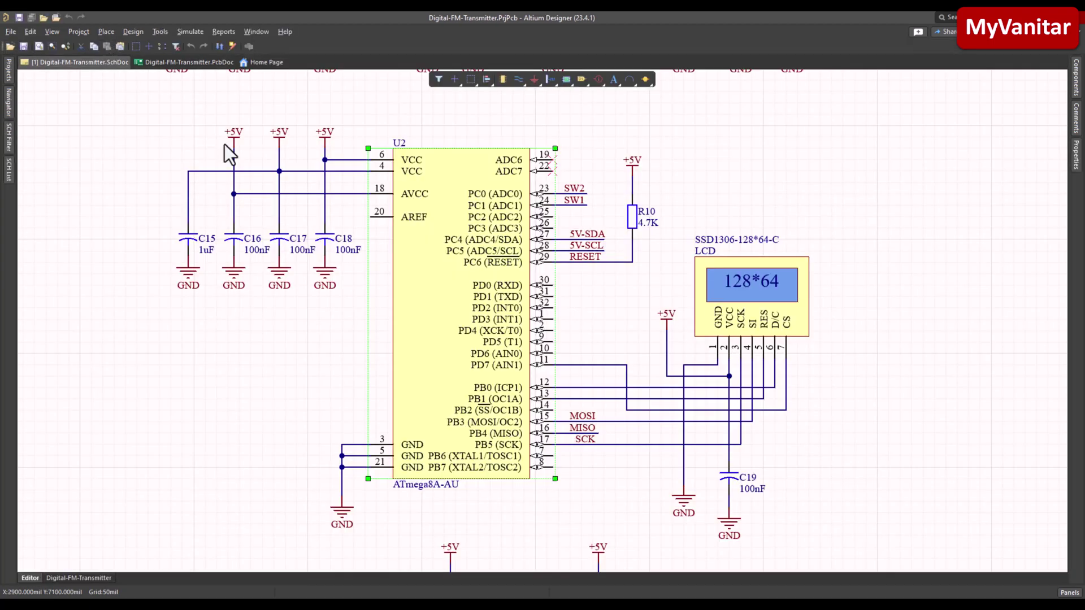
{"action": "scroll", "coordinate": [640, 142], "scroll_direction": "down", "scroll_amount": 3, "text": "ctrl"}
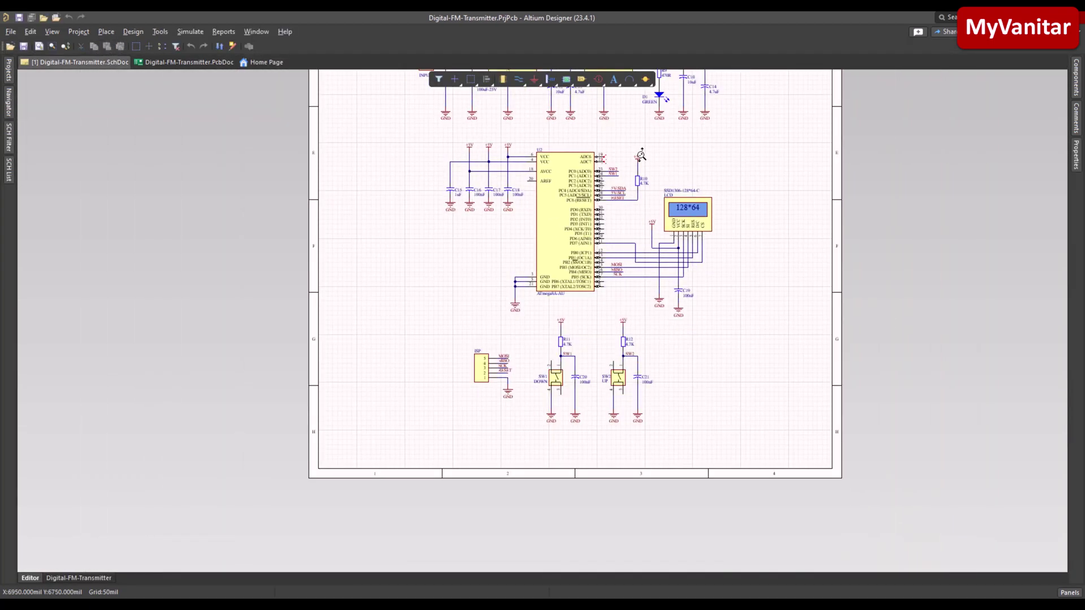
{"action": "right_click_drag", "start_coordinate": [640, 143], "coordinate": [586, 386]}
{"action": "right_click_drag", "start_coordinate": [558, 121], "coordinate": [528, 286]}
{"action": "scroll", "coordinate": [528, 249], "scroll_direction": "up", "scroll_amount": 2, "text": "ctrl"}
{"action": "scroll", "coordinate": [557, 388], "scroll_direction": "down", "scroll_amount": 3}
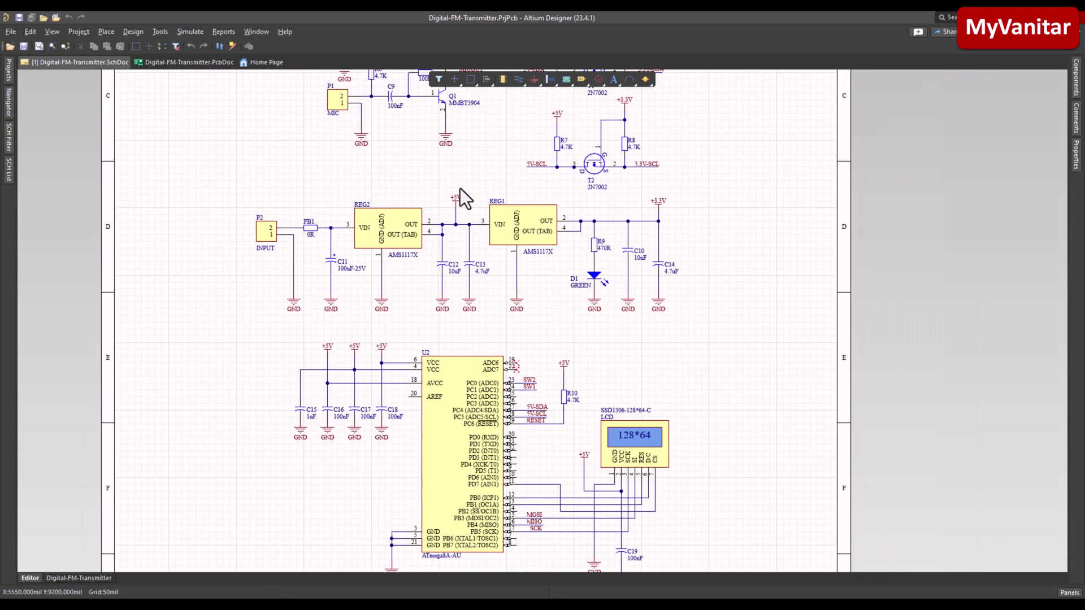
{"action": "left_click", "coordinate": [196, 63]}
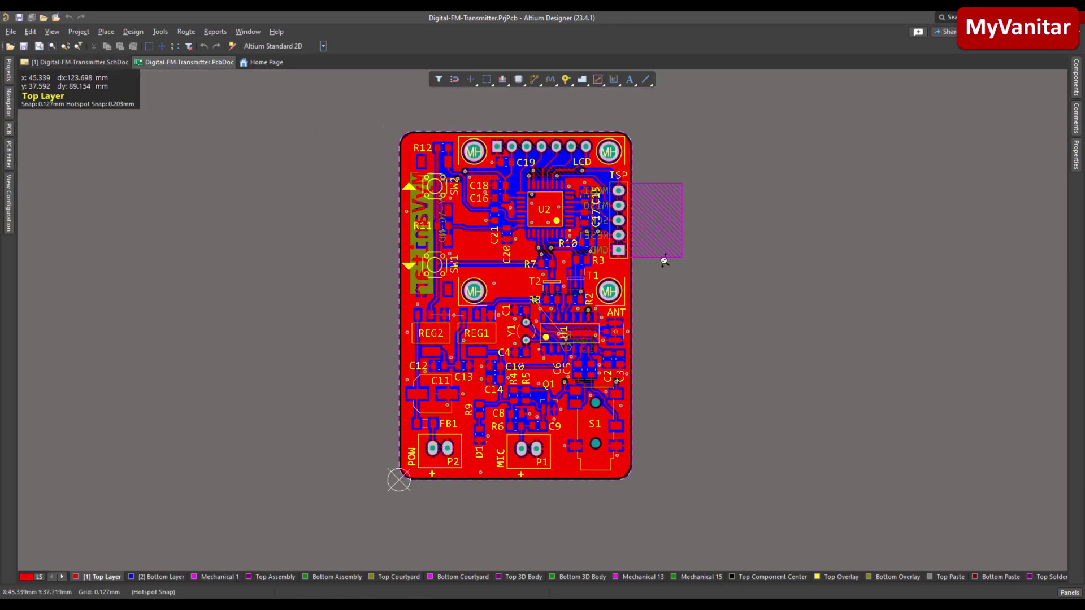
{"action": "scroll", "coordinate": [667, 264], "scroll_direction": "up", "scroll_amount": 2, "text": "ctrl"}
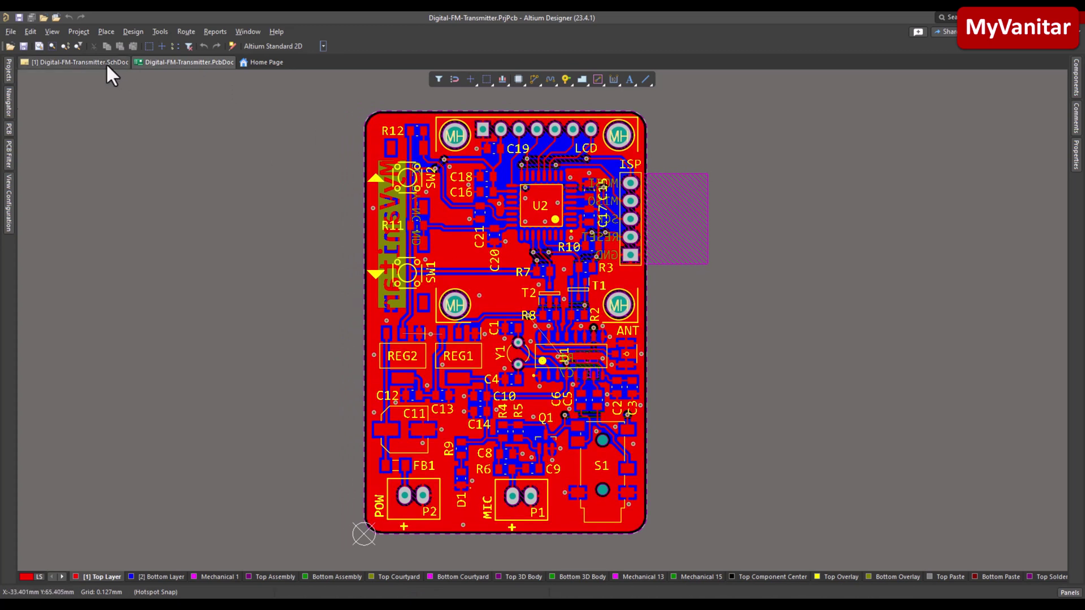
- Back on the schematic, centre the U2 block and select the ATmega8A-AU microcontroller
{"action": "left_click", "coordinate": [106, 63]}
{"action": "scroll", "coordinate": [583, 432], "scroll_direction": "up", "scroll_amount": 4, "text": "ctrl"}
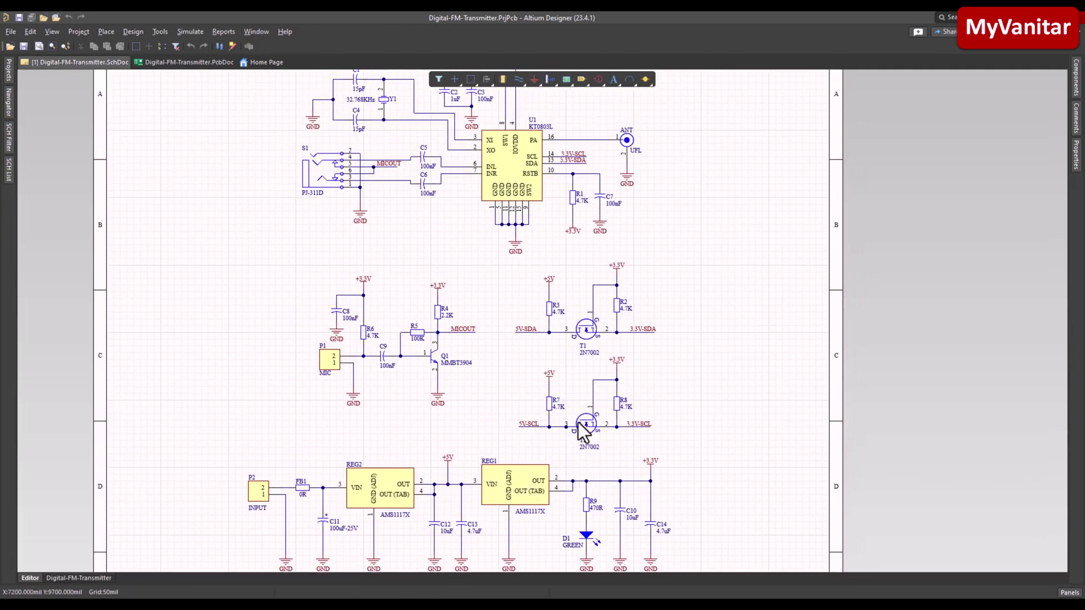
{"action": "right_click_drag", "start_coordinate": [582, 432], "coordinate": [592, 282]}
{"action": "scroll", "coordinate": [559, 314], "scroll_direction": "up", "scroll_amount": 1, "text": "ctrl"}
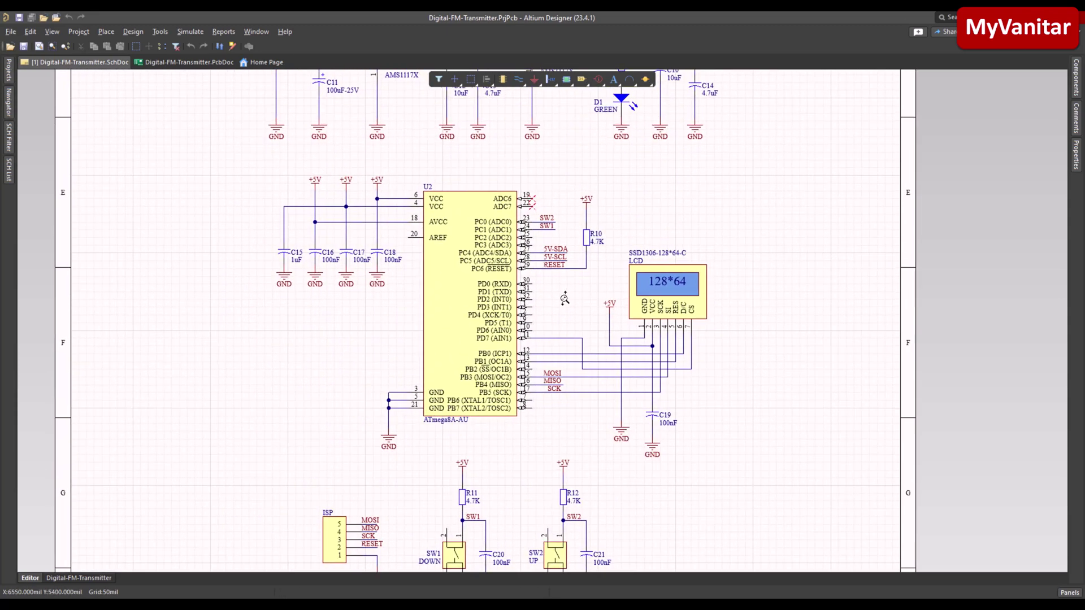
{"action": "scroll", "coordinate": [564, 299], "scroll_direction": "down", "scroll_amount": 1, "text": "ctrl"}
{"action": "scroll", "coordinate": [565, 299], "scroll_direction": "up", "scroll_amount": 1, "text": "ctrl"}
{"action": "right_click_drag", "start_coordinate": [576, 341], "coordinate": [603, 308]}
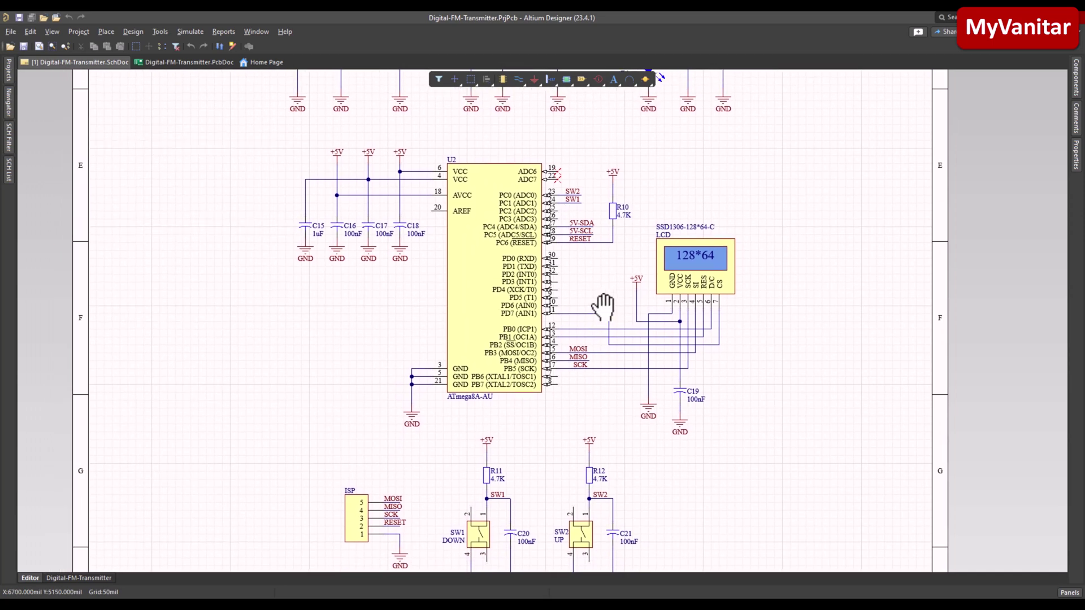
{"action": "left_click", "coordinate": [511, 273]}
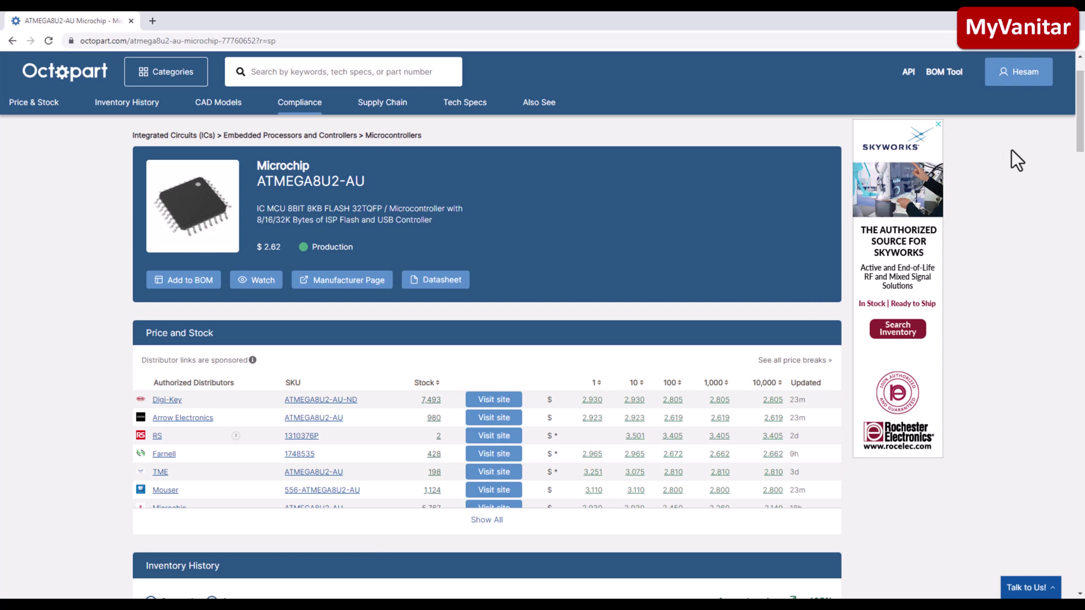
- Review ATMEGA8U2-AU Price & Stock (Digi-Key 7,493 at $2.930), Inventory History and Tech Specs
{"action": "scroll", "coordinate": [1079, 113], "scroll_direction": "down", "scroll_amount": 1}
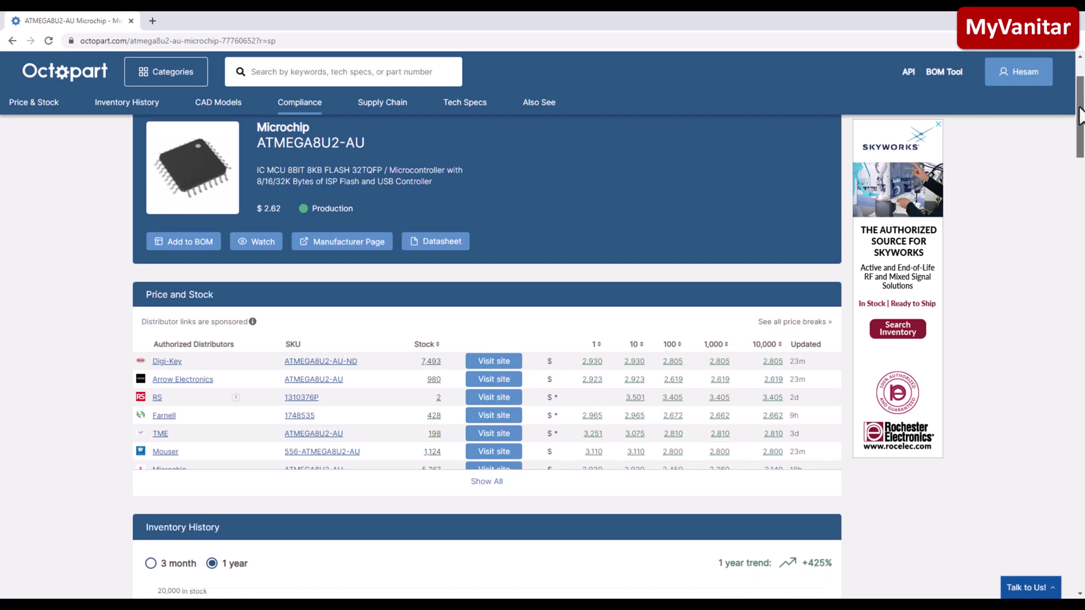
{"action": "scroll", "coordinate": [1079, 113], "scroll_direction": "up", "scroll_amount": 1}
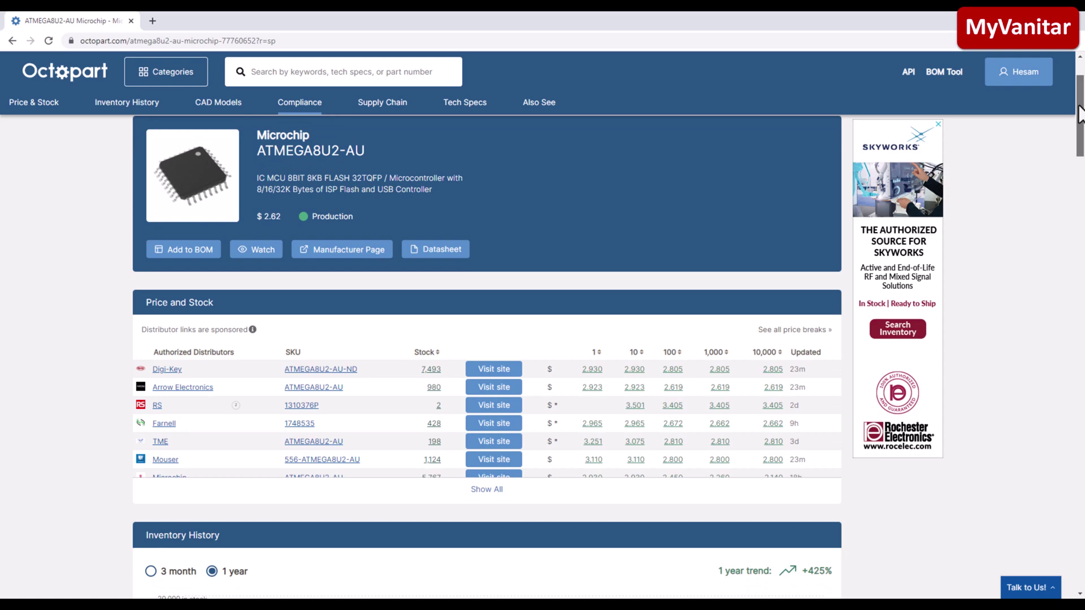
{"action": "left_click_drag", "start_coordinate": [1079, 113], "coordinate": [1077, 173]}
{"action": "scroll", "coordinate": [1077, 172], "scroll_direction": "down", "scroll_amount": 1}
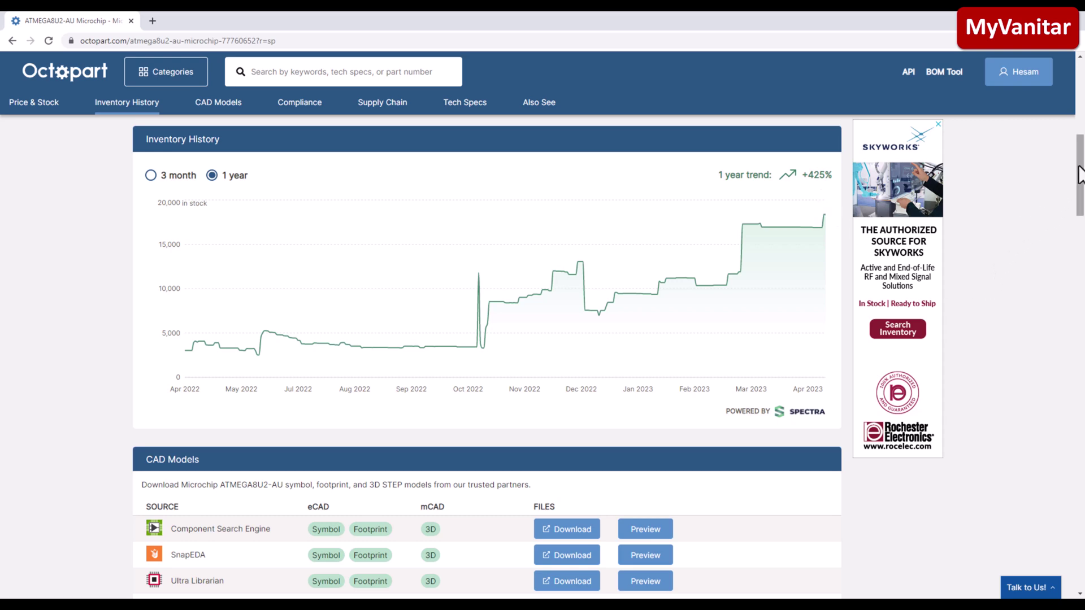
{"action": "left_click_drag", "start_coordinate": [1079, 167], "coordinate": [1067, 315]}
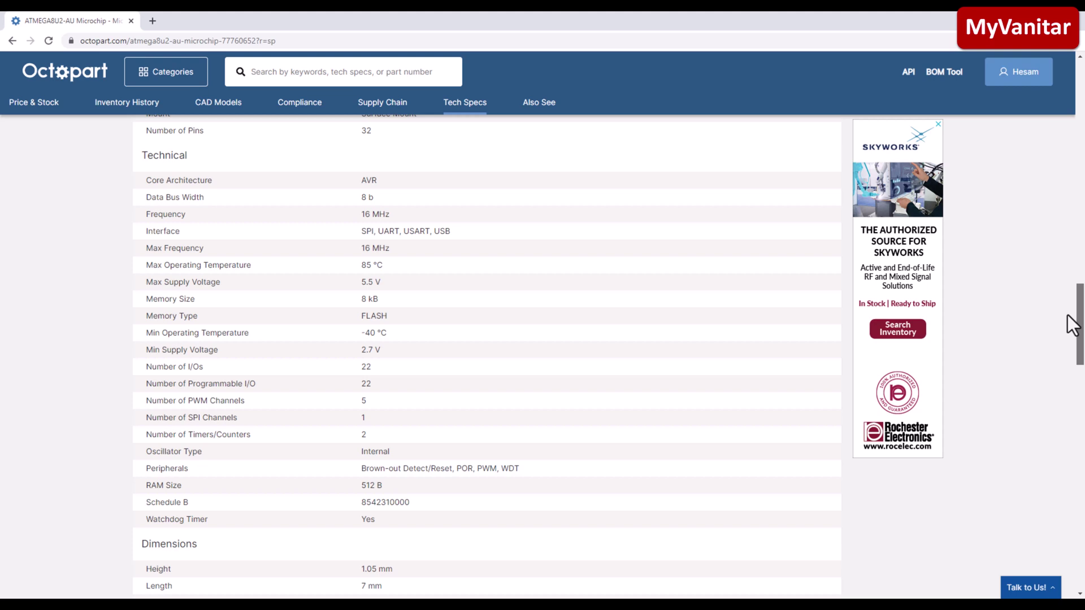
{"action": "left_click_drag", "start_coordinate": [1067, 314], "coordinate": [1074, 95]}
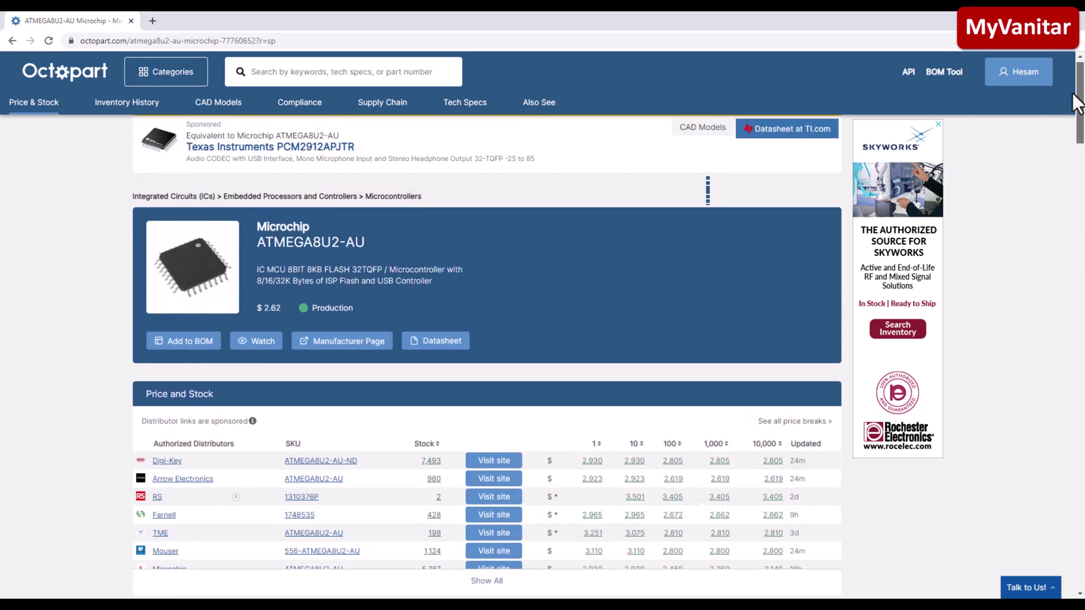
{"action": "scroll", "coordinate": [933, 254], "scroll_direction": "down", "scroll_amount": 3}
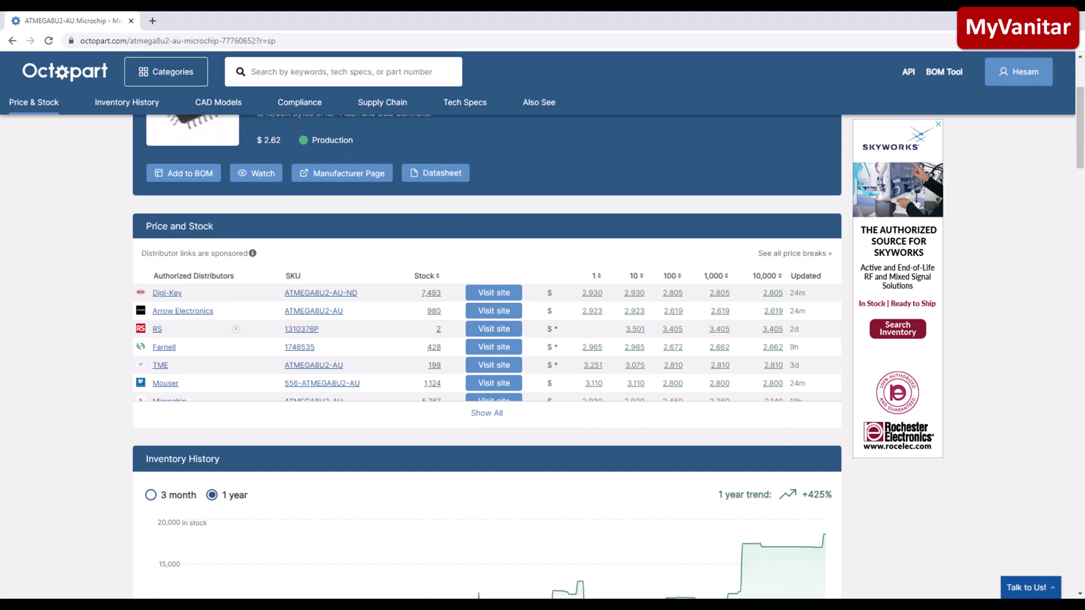
- Return to Altium Designer and view the whole Digital-FM-Transmitter.PcbDoc board layout
{"action": "left_click", "coordinate": [416, 598]}
{"action": "scroll", "coordinate": [260, 261], "scroll_direction": "up", "scroll_amount": 3}
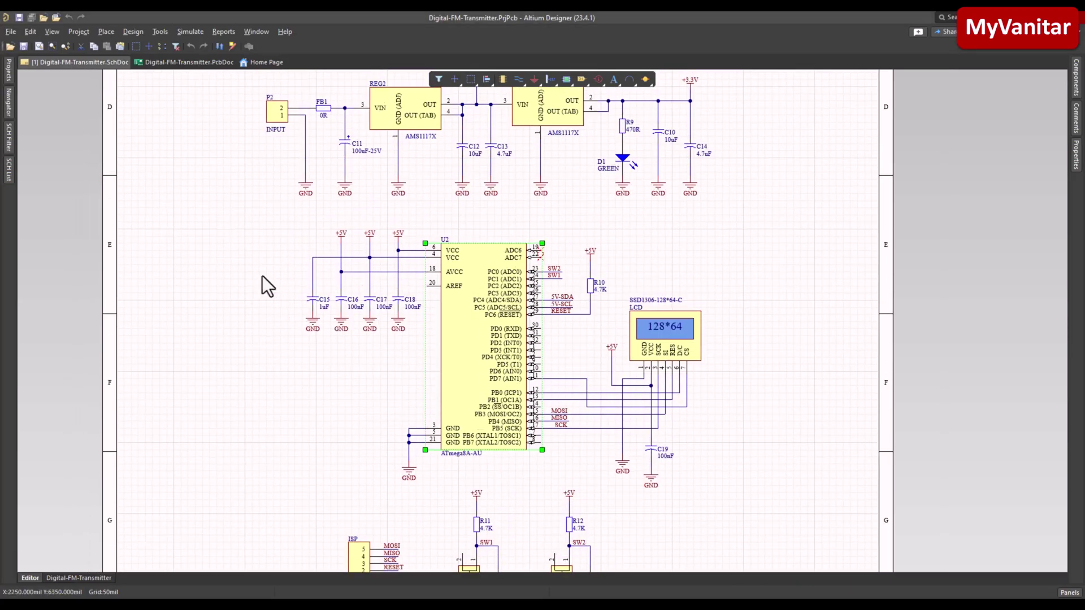
{"action": "left_click", "coordinate": [197, 62]}
{"action": "scroll", "coordinate": [735, 294], "scroll_direction": "down", "scroll_amount": 4, "text": "ctrl"}
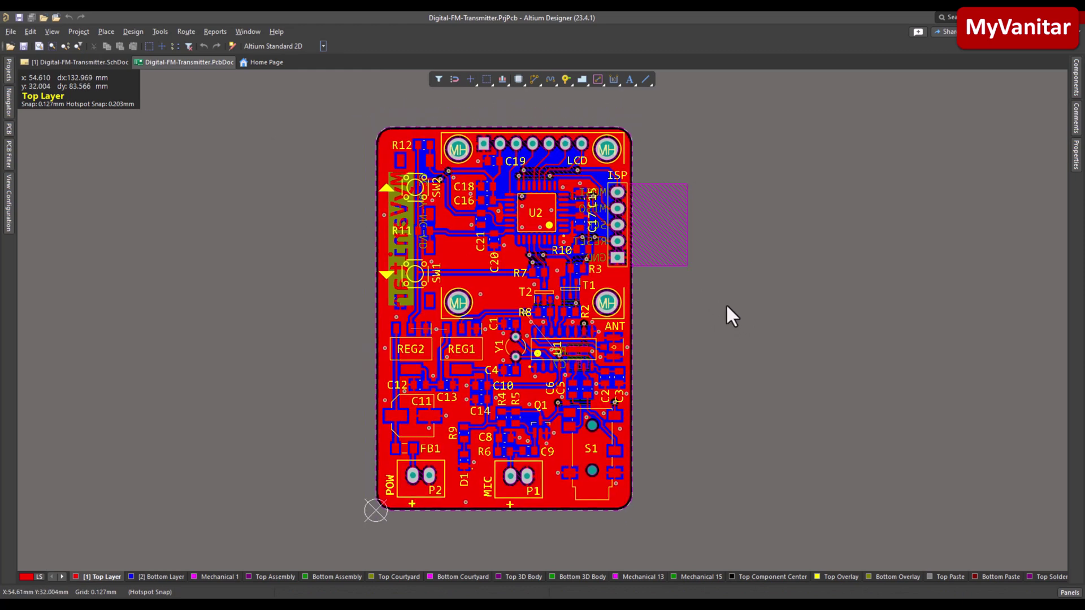
{"action": "scroll", "coordinate": [533, 249], "scroll_direction": "up", "scroll_amount": 1, "text": "ctrl"}
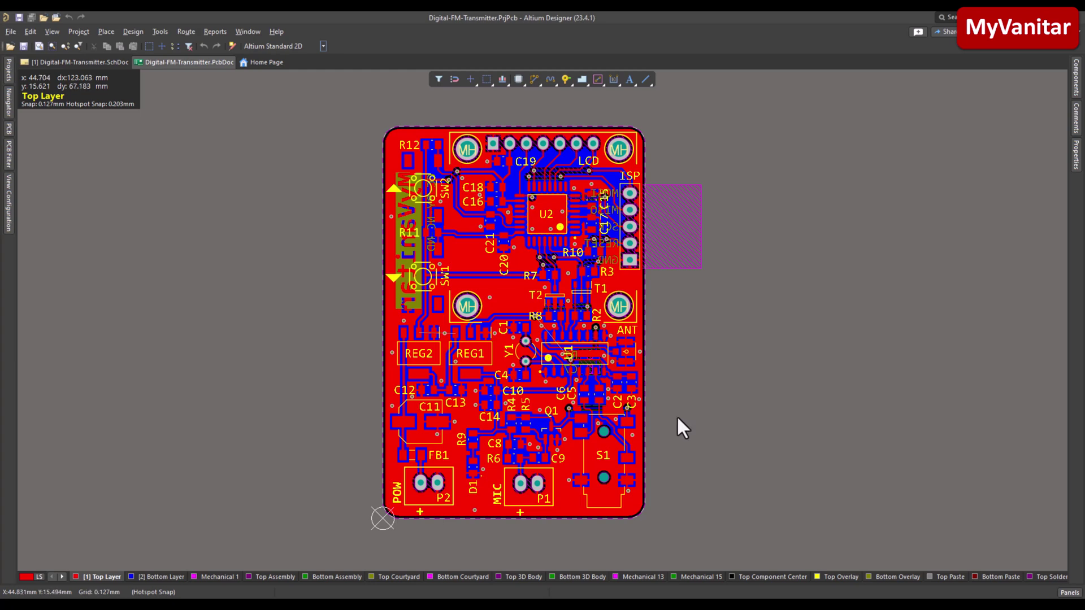
{"action": "scroll", "coordinate": [677, 416], "scroll_direction": "up", "scroll_amount": 1, "text": "ctrl"}
{"action": "right_click_drag", "start_coordinate": [677, 431], "coordinate": [702, 400]}
{"action": "scroll", "coordinate": [703, 400], "scroll_direction": "up", "scroll_amount": 2, "text": "ctrl"}
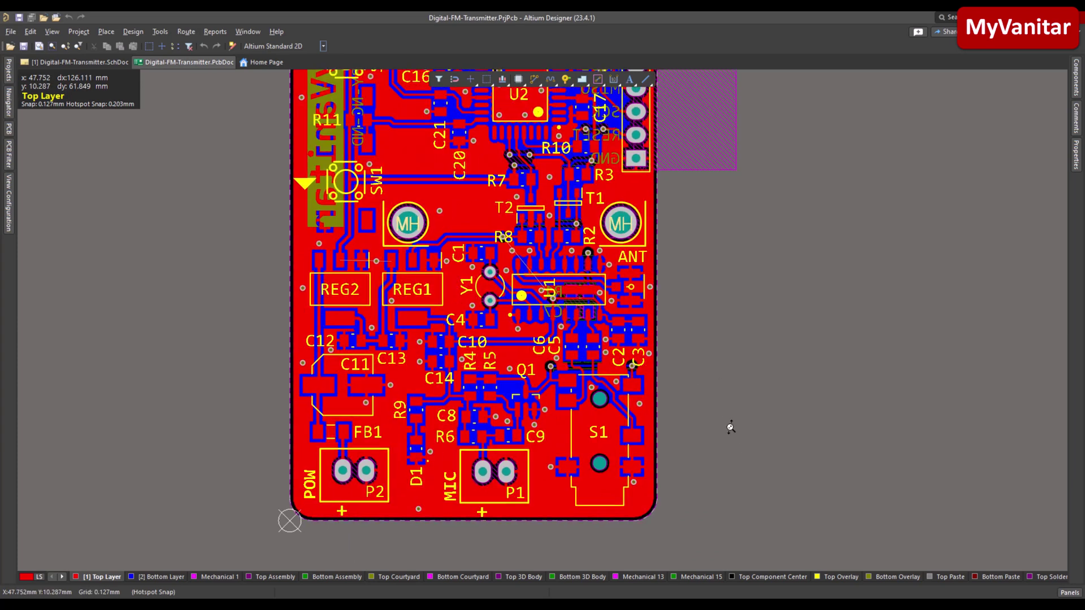
{"action": "right_click_drag", "start_coordinate": [708, 465], "coordinate": [757, 433]}
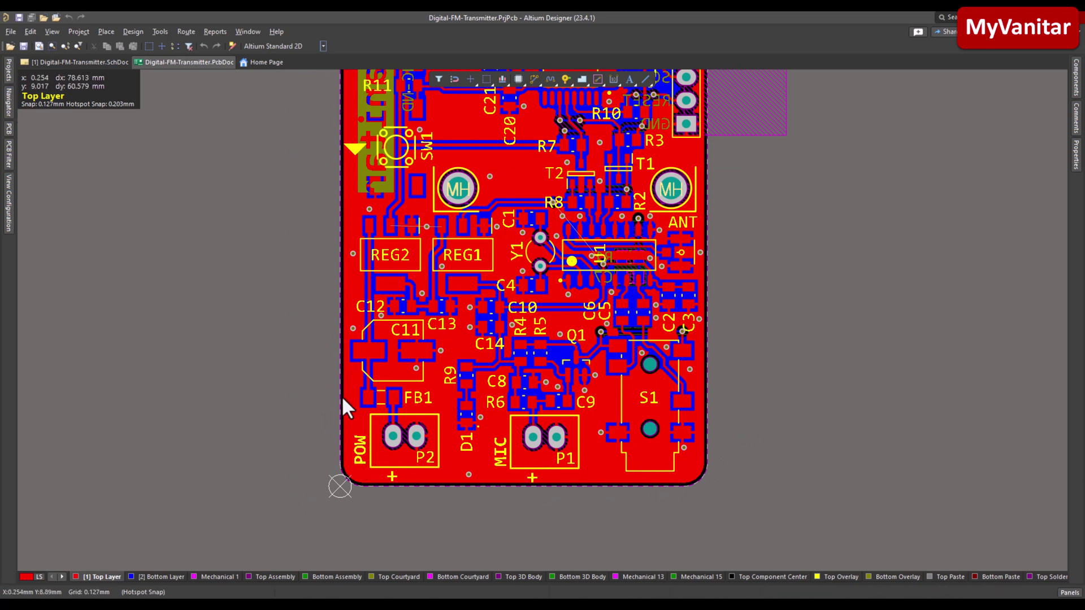
{"action": "scroll", "coordinate": [392, 351], "scroll_direction": "up", "scroll_amount": 1}
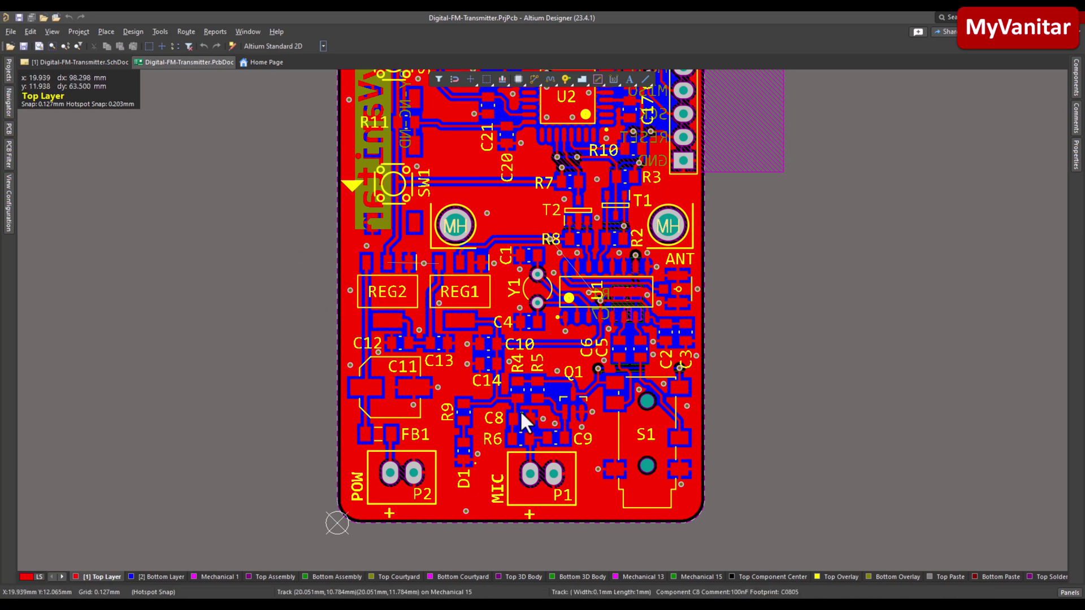
{"action": "scroll", "coordinate": [566, 376], "scroll_direction": "up", "scroll_amount": 1}
{"action": "scroll", "coordinate": [565, 376], "scroll_direction": "right", "scroll_amount": 3}
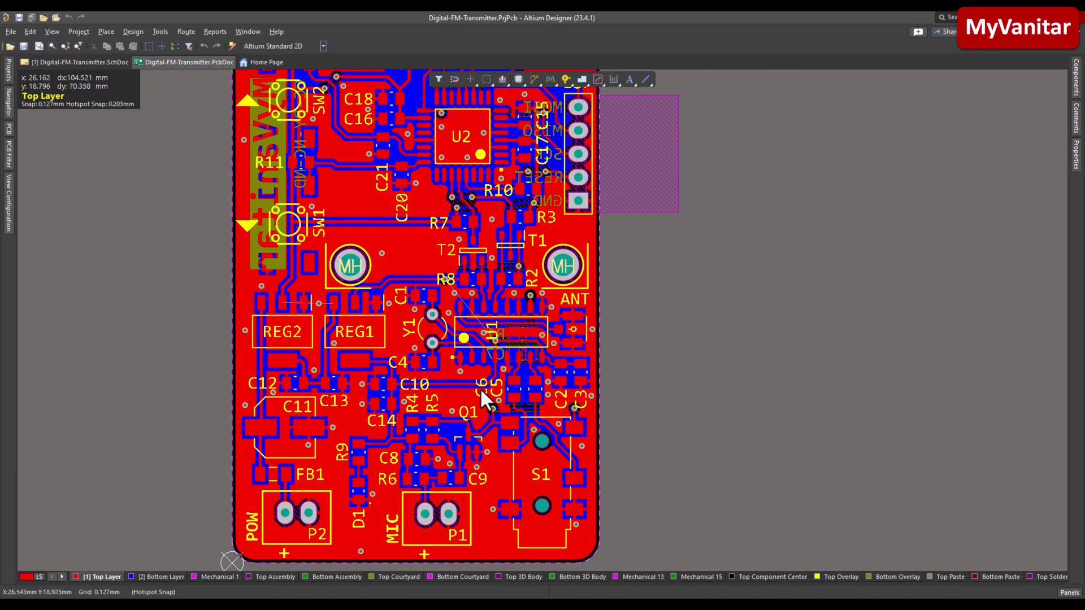
{"action": "left_click", "coordinate": [581, 343]}
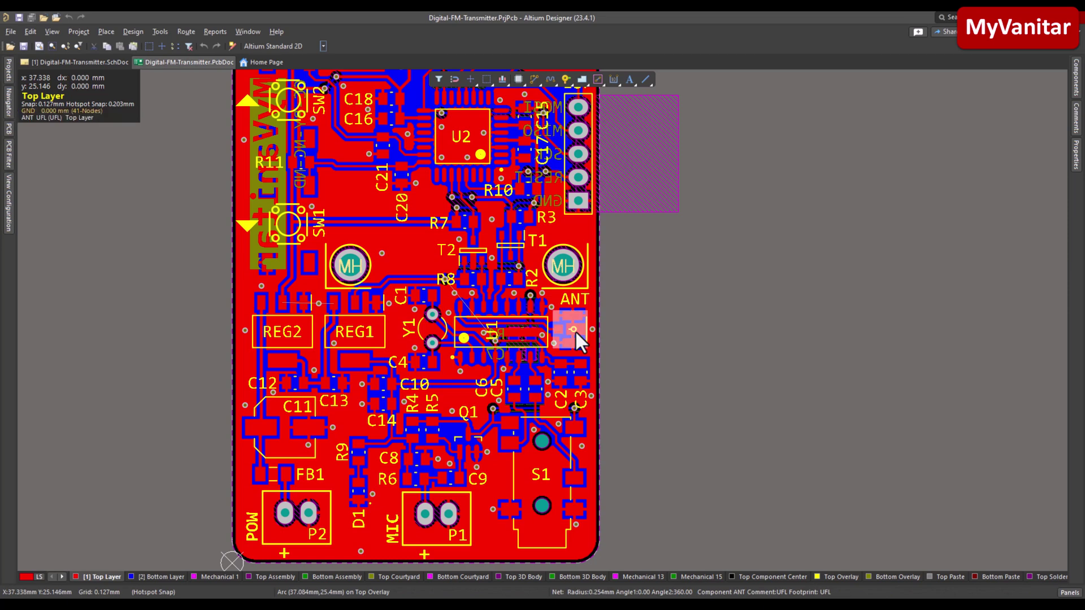
{"action": "left_click", "coordinate": [651, 315]}
{"action": "right_click_drag", "start_coordinate": [635, 290], "coordinate": [714, 373]}
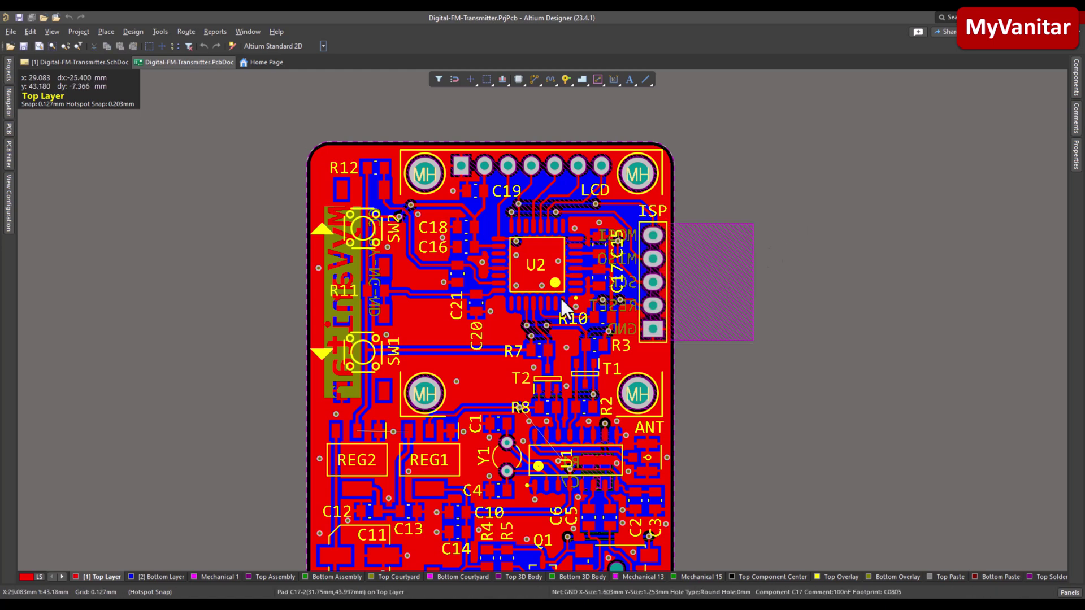
{"action": "right_click_drag", "start_coordinate": [564, 308], "coordinate": [626, 291]}
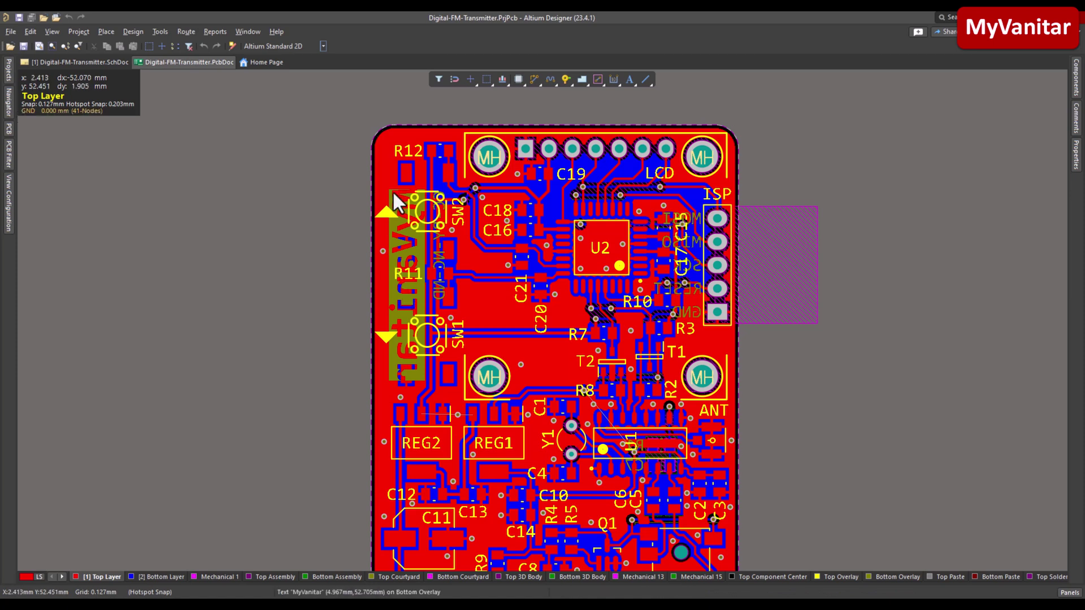
{"action": "scroll", "coordinate": [486, 243], "scroll_direction": "down", "scroll_amount": 3, "text": "ctrl"}
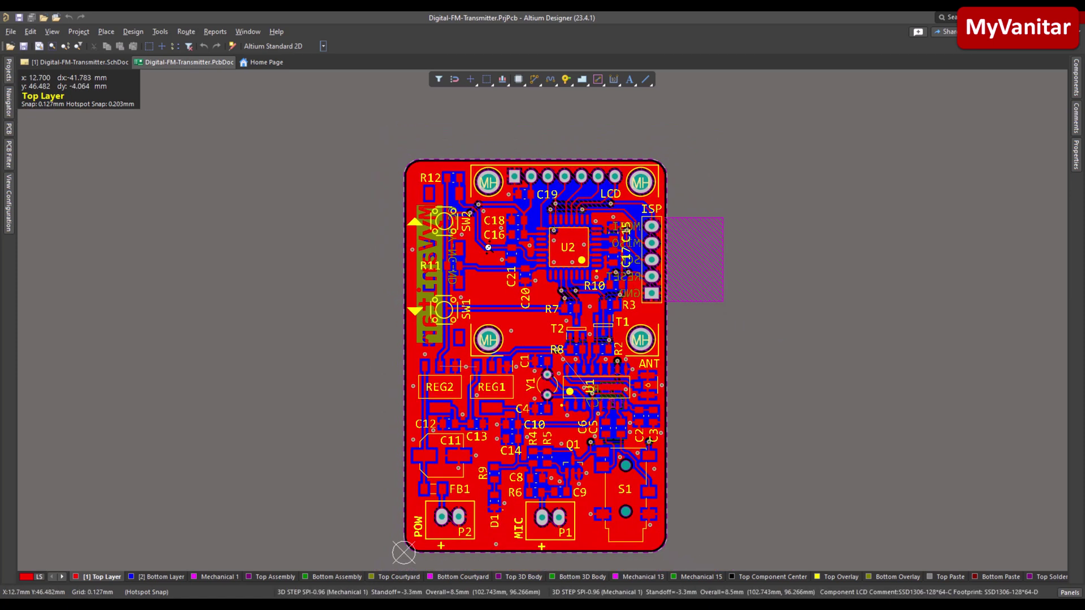
{"action": "right_click_drag", "start_coordinate": [501, 331], "coordinate": [493, 302]}
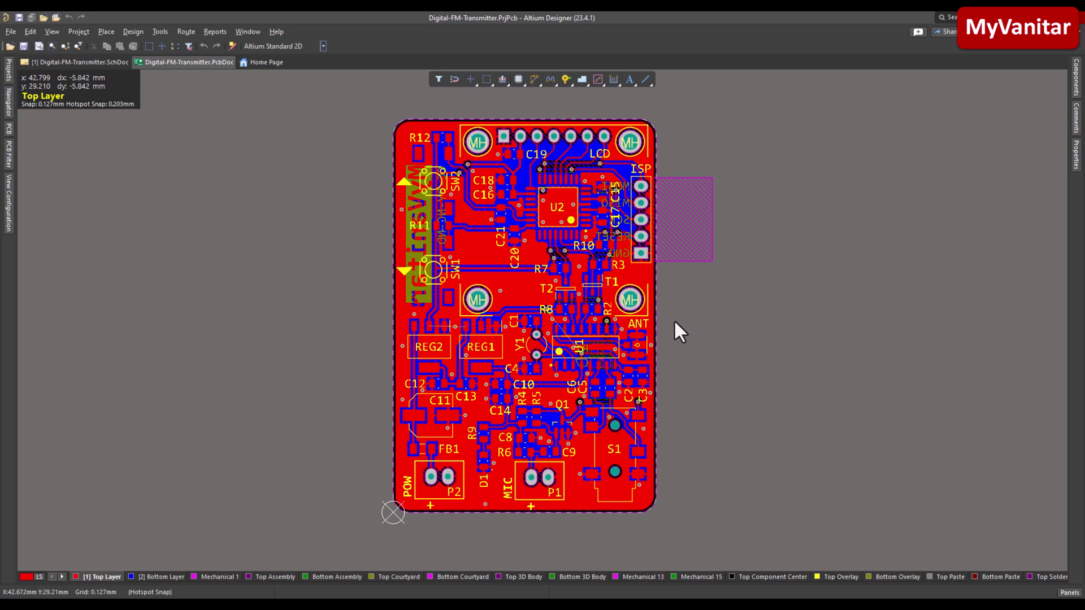
{"action": "scroll", "coordinate": [674, 320], "scroll_direction": "up", "scroll_amount": 2, "text": "ctrl"}
{"action": "scroll", "coordinate": [673, 321], "scroll_direction": "down", "scroll_amount": 2, "text": "ctrl"}
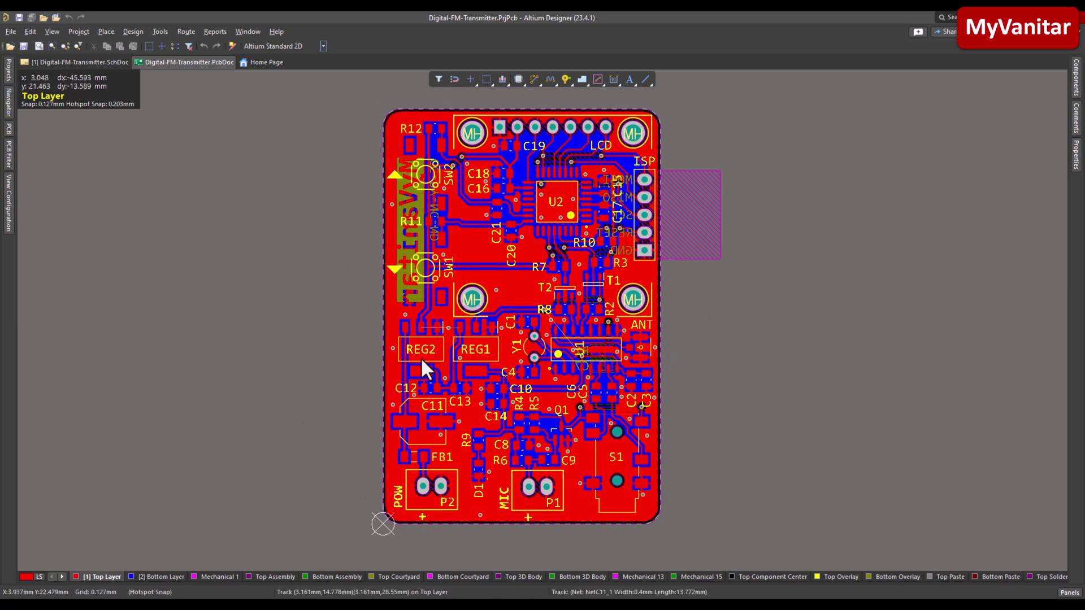
{"action": "left_click", "coordinate": [170, 576]}
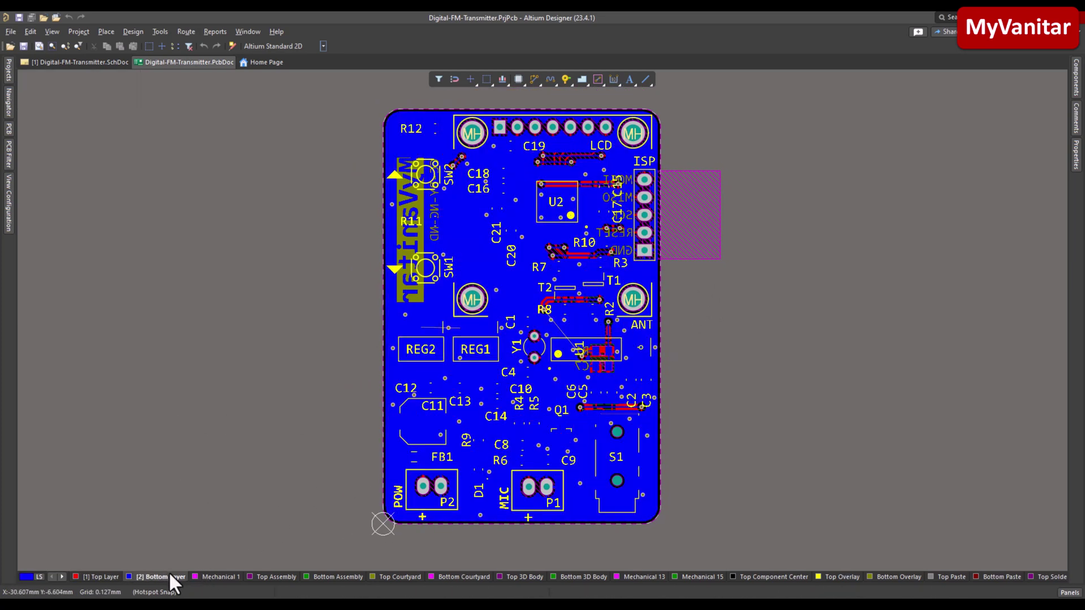
{"action": "left_click", "coordinate": [111, 578]}
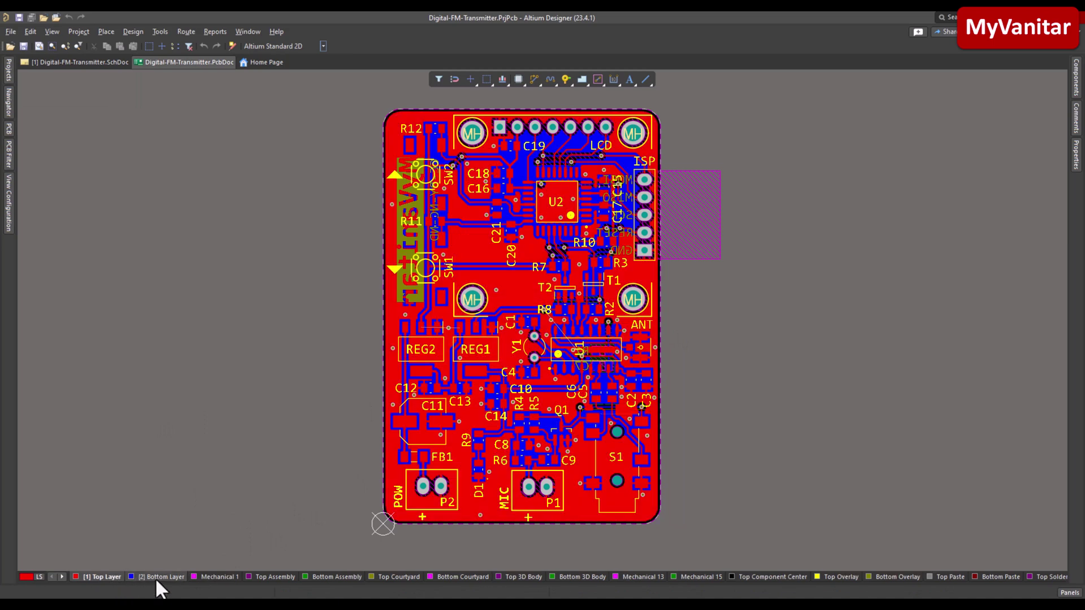
{"action": "left_click", "coordinate": [155, 578]}
{"action": "left_click", "coordinate": [110, 577]}
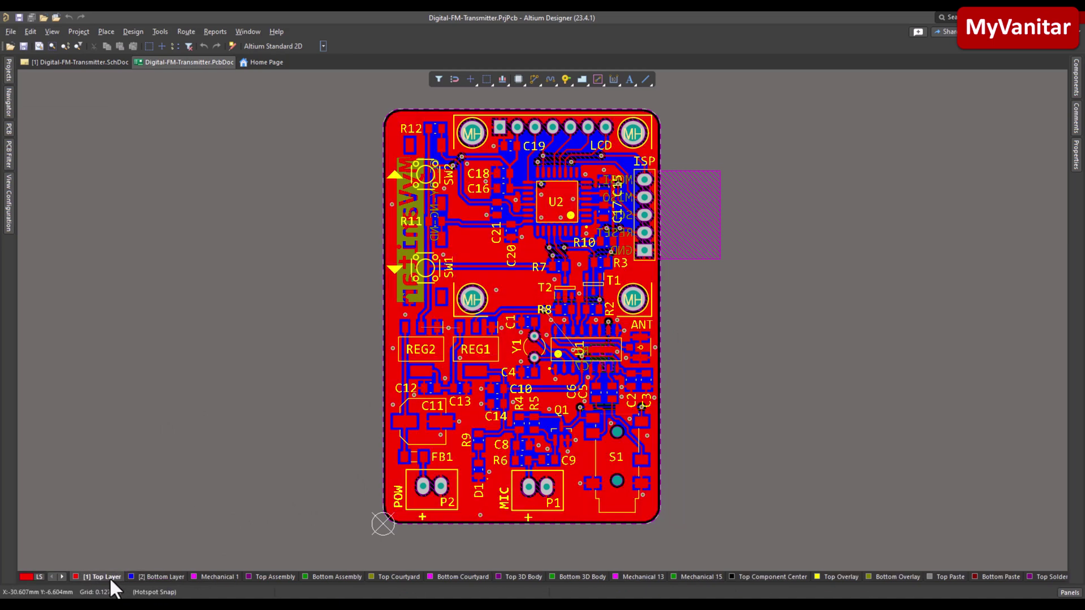
{"action": "mouse_move", "coordinate": [506, 319]}
{"action": "right_mouse_down"}
{"action": "mouse_move", "coordinate": [492, 332]}
{"action": "mouse_move", "coordinate": [500, 337]}
{"action": "right_mouse_up"}
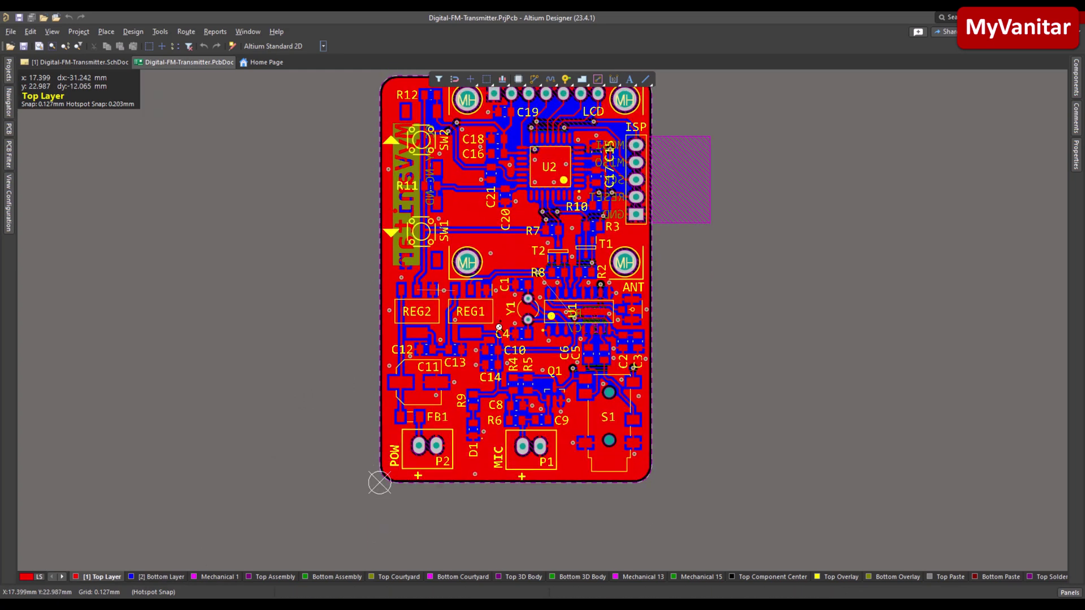
{"action": "scroll", "coordinate": [499, 331], "scroll_direction": "down", "scroll_amount": 1, "text": "ctrl"}
{"action": "right_click_drag", "start_coordinate": [499, 331], "coordinate": [490, 362]}
{"action": "scroll", "coordinate": [502, 361], "scroll_direction": "up", "scroll_amount": 2, "text": "ctrl"}
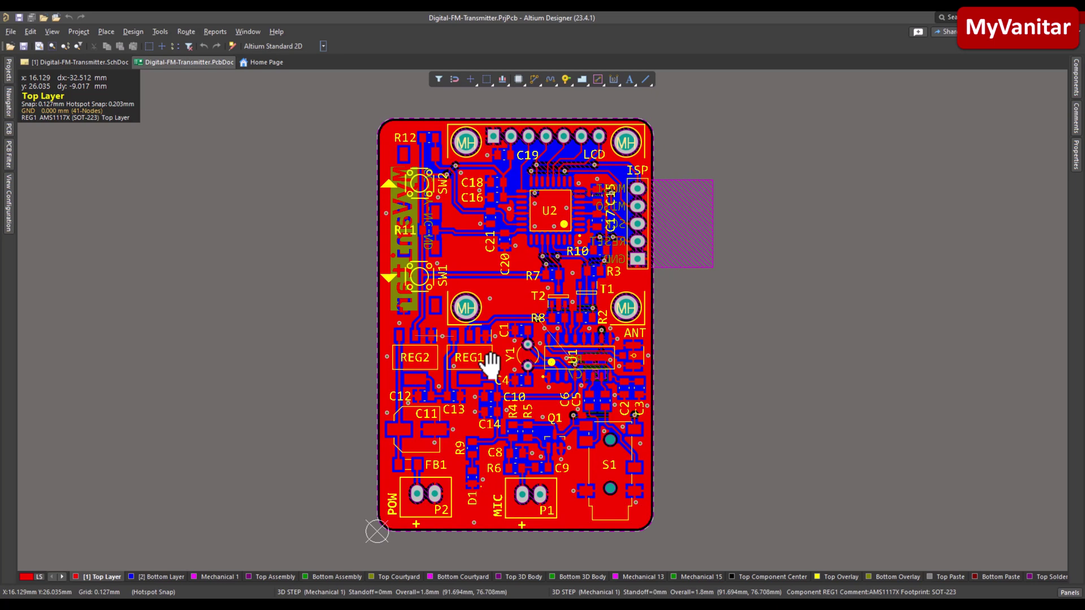
{"action": "scroll", "coordinate": [494, 335], "scroll_direction": "down", "scroll_amount": 2, "text": "ctrl"}
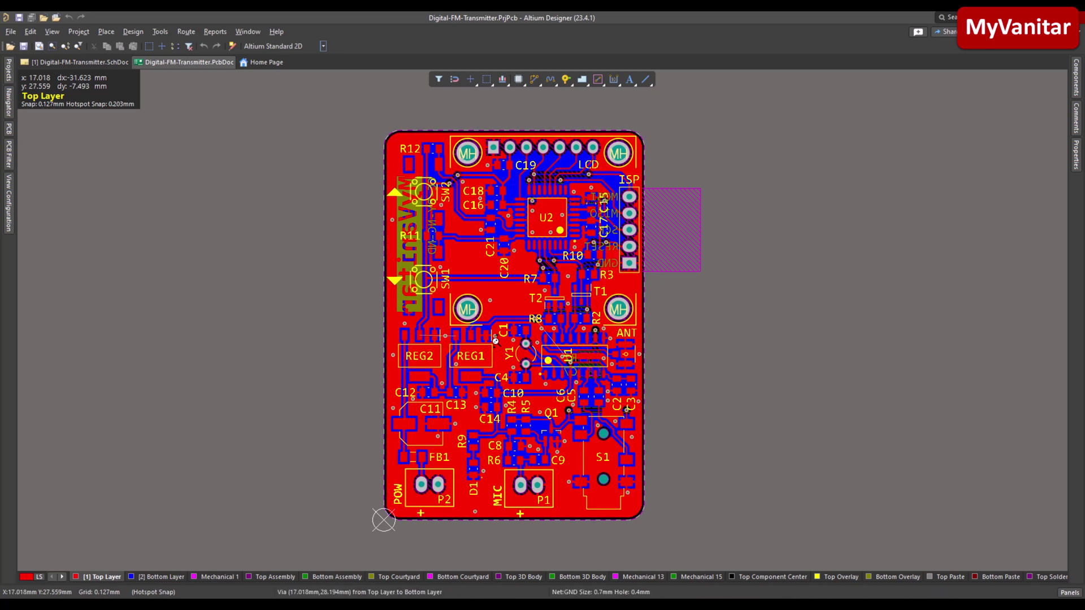
{"action": "scroll", "coordinate": [495, 340], "scroll_direction": "down", "scroll_amount": 1, "text": "ctrl"}
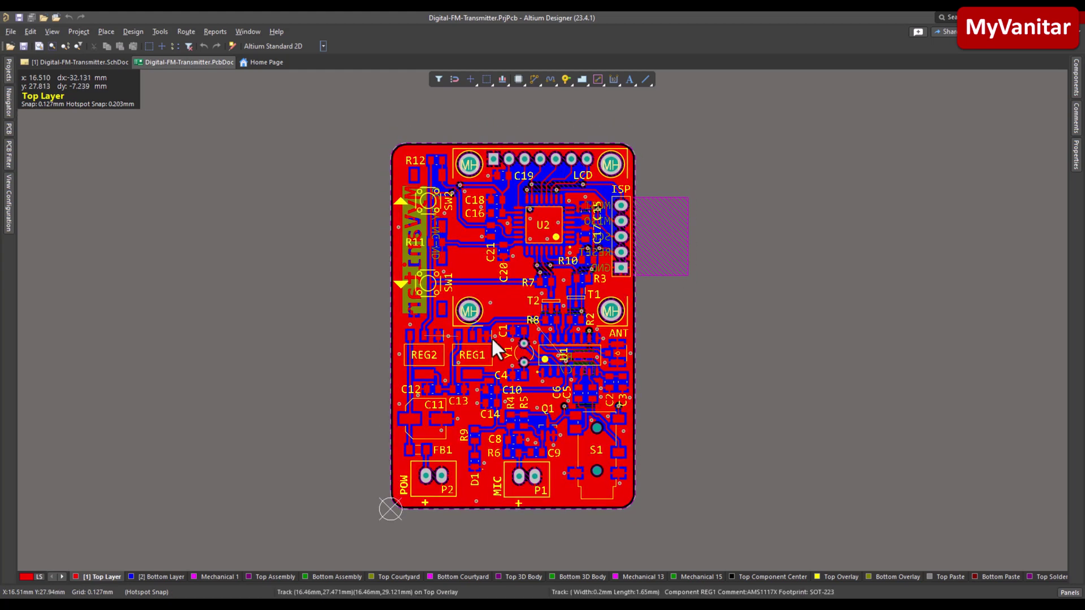
{"action": "scroll", "coordinate": [498, 351], "scroll_direction": "up", "scroll_amount": 1, "text": "ctrl"}
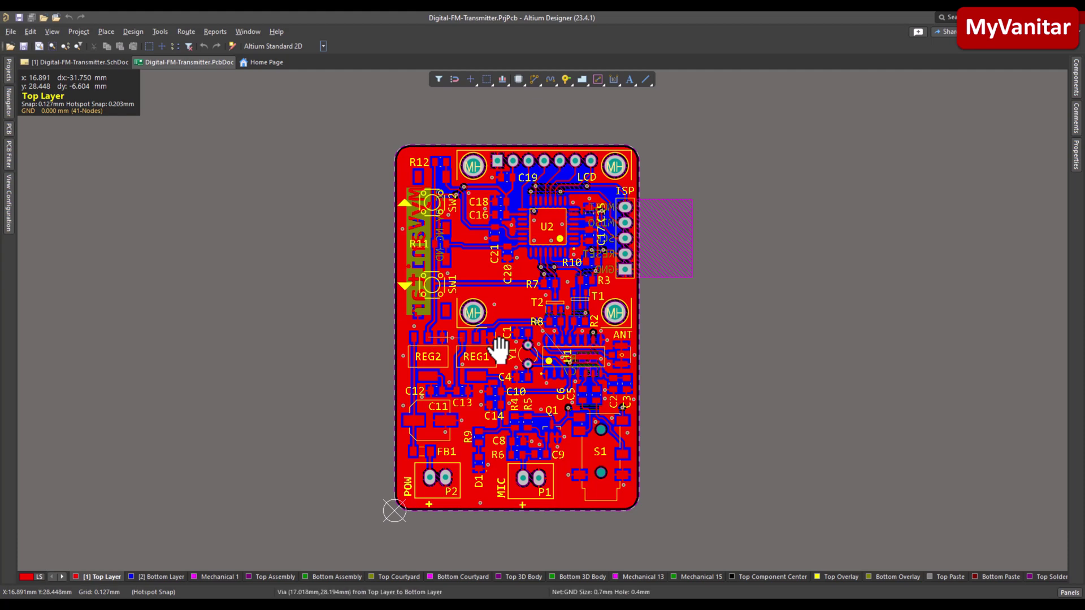
{"action": "scroll", "coordinate": [499, 346], "scroll_direction": "up", "scroll_amount": 2, "text": "ctrl"}
{"action": "scroll", "coordinate": [497, 344], "scroll_direction": "down", "scroll_amount": 1, "text": "ctrl"}
{"action": "right_click_drag", "start_coordinate": [498, 345], "coordinate": [490, 349]}
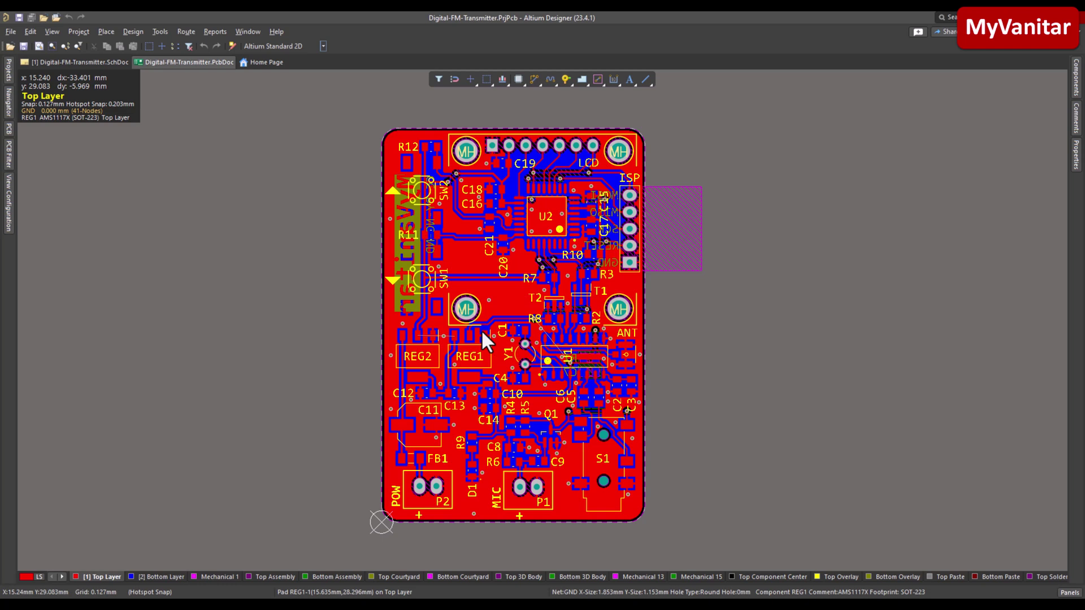
- Render the board in Altium 3D Dk Green and flip to the Bottom Side view
{"action": "left_click", "coordinate": [322, 47]}
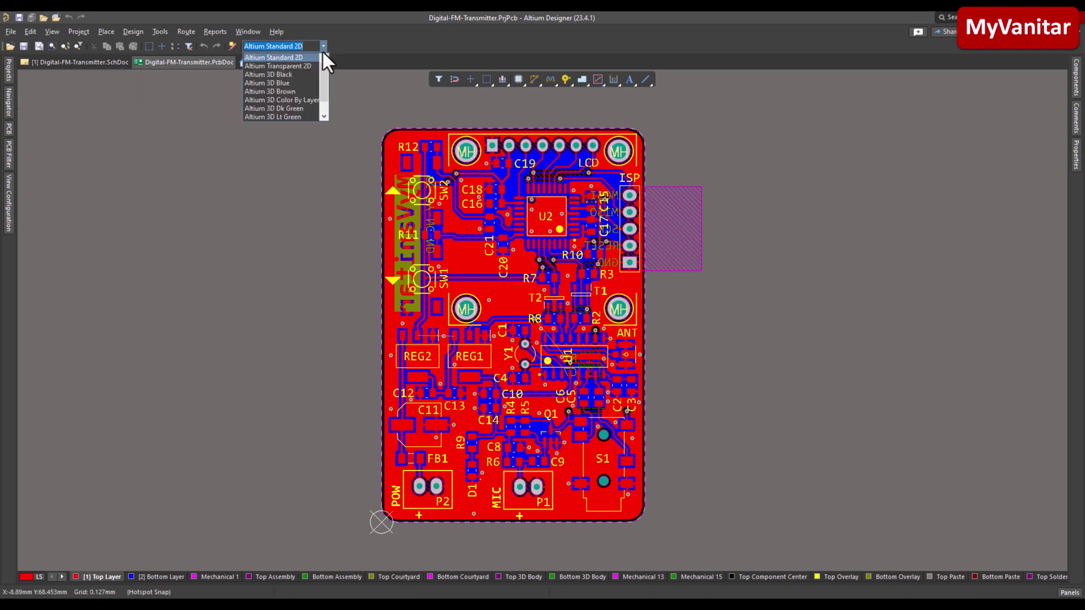
{"action": "left_click", "coordinate": [308, 108]}
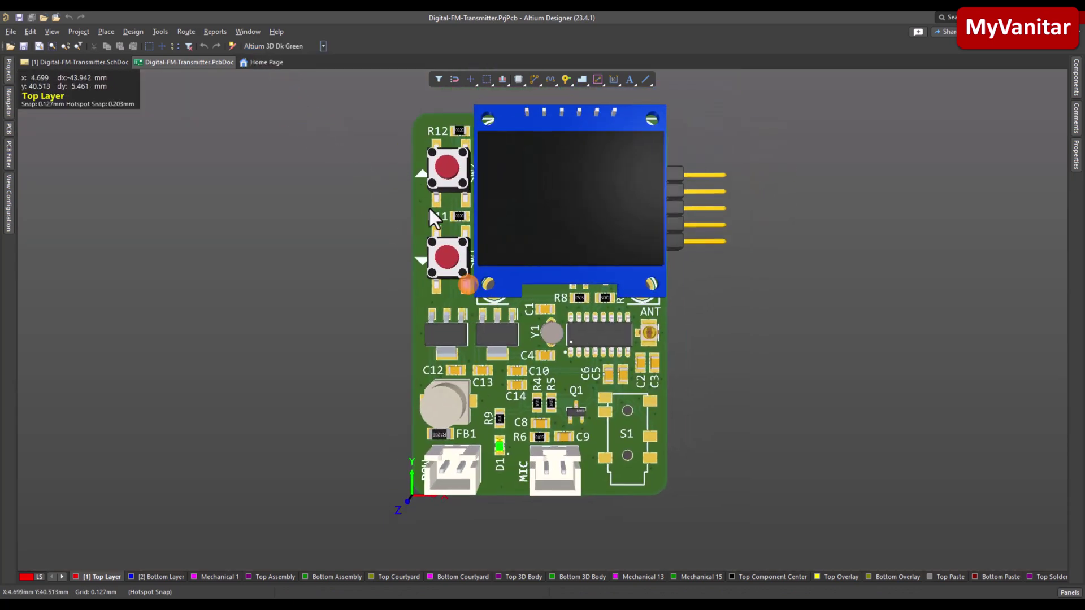
{"action": "left_click", "coordinate": [411, 46]}
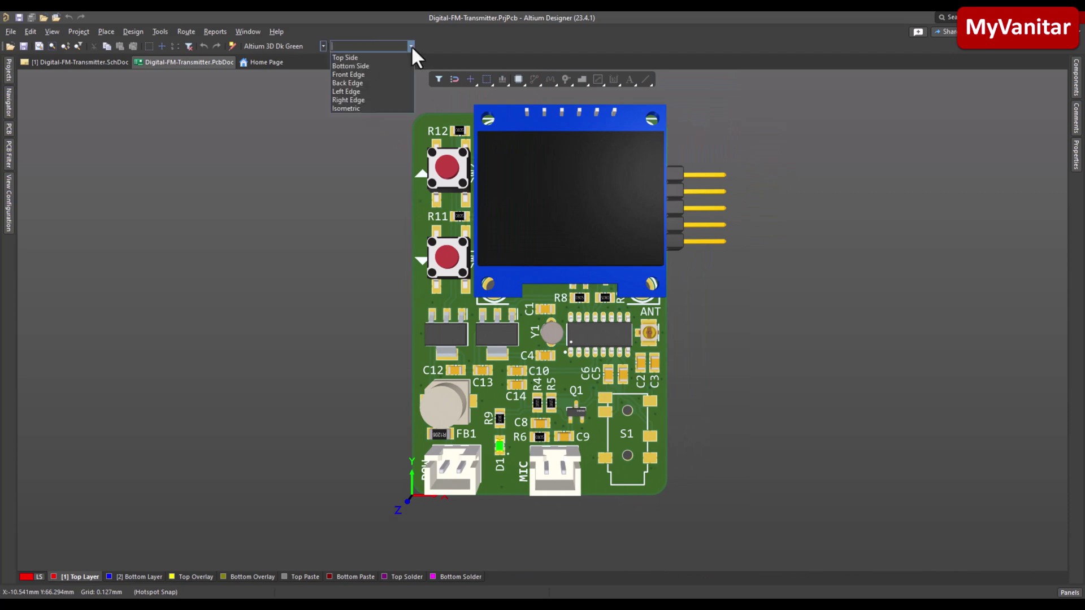
{"action": "left_click", "coordinate": [388, 66]}
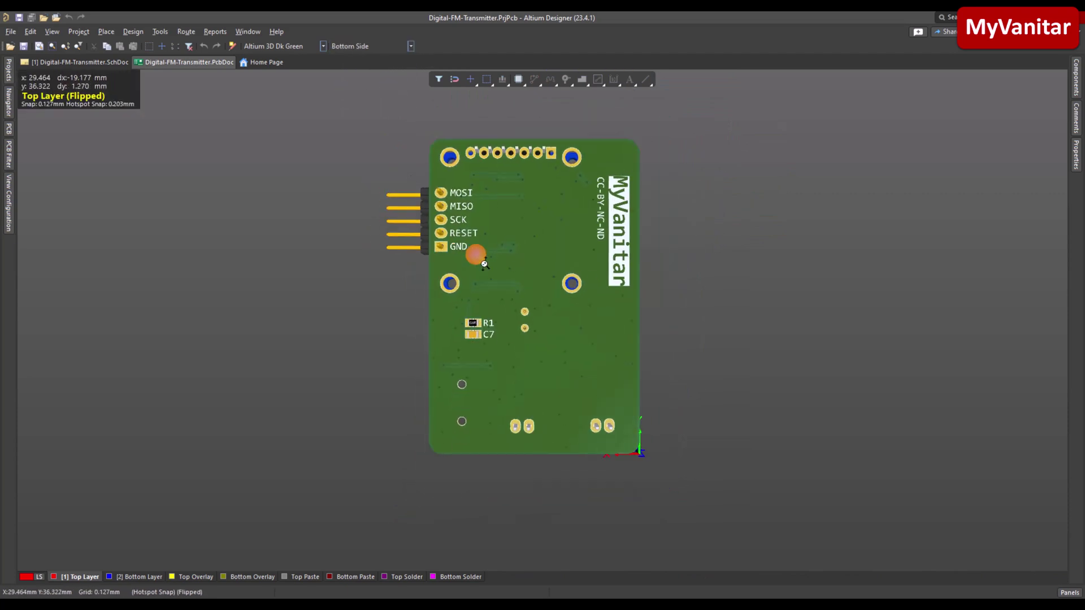
{"action": "right_click_drag", "start_coordinate": [478, 260], "coordinate": [453, 268]}
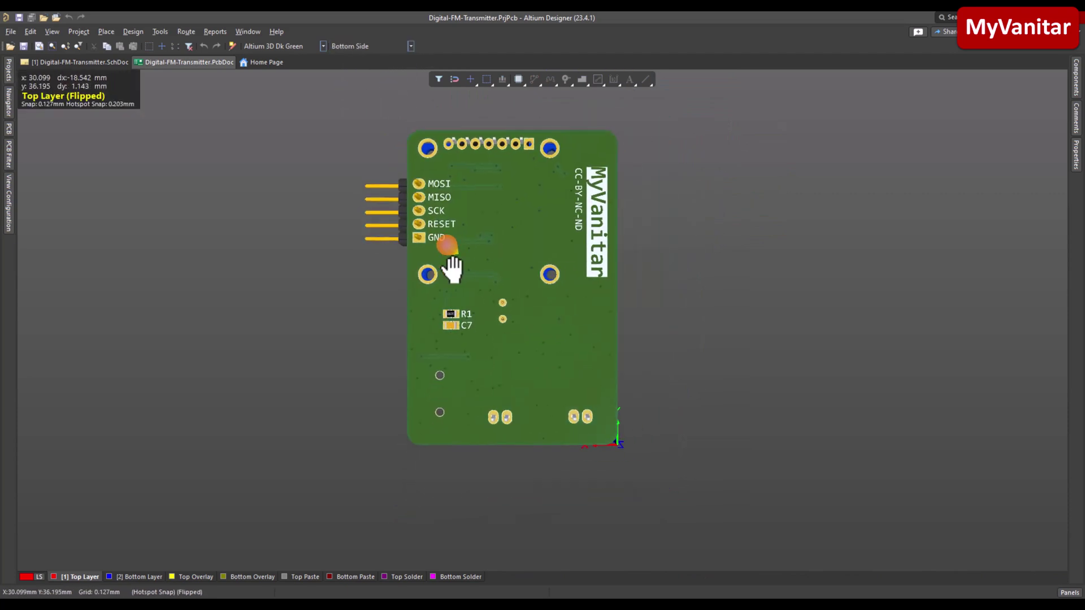
- Switch the view configuration back to the standard 2D layer view
{"action": "left_click", "coordinate": [323, 46]}
{"action": "left_click", "coordinate": [312, 57]}
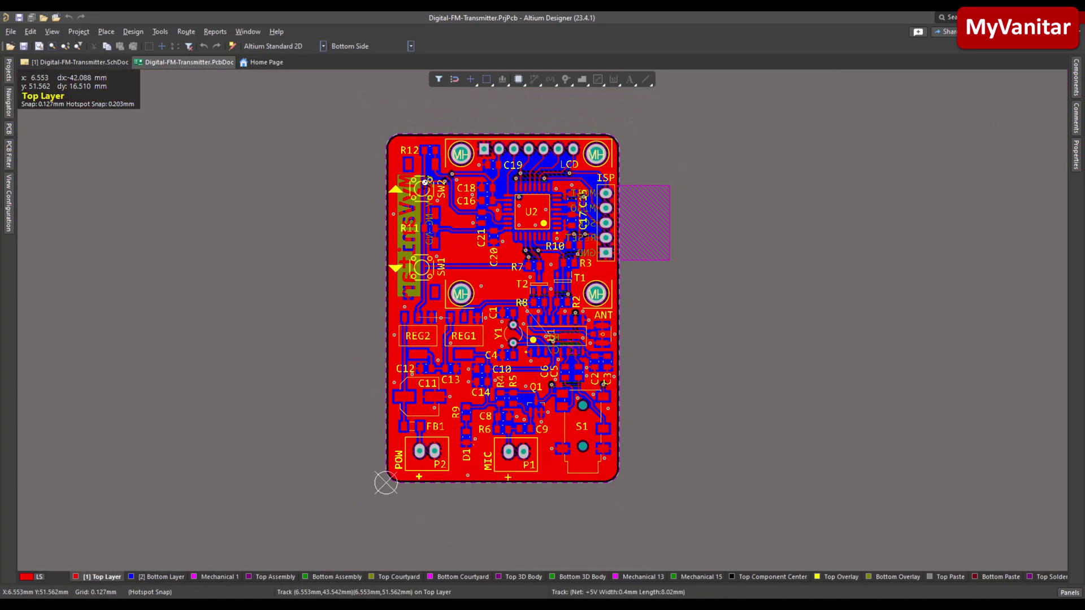
{"action": "right_click_drag", "start_coordinate": [409, 197], "coordinate": [403, 195]}
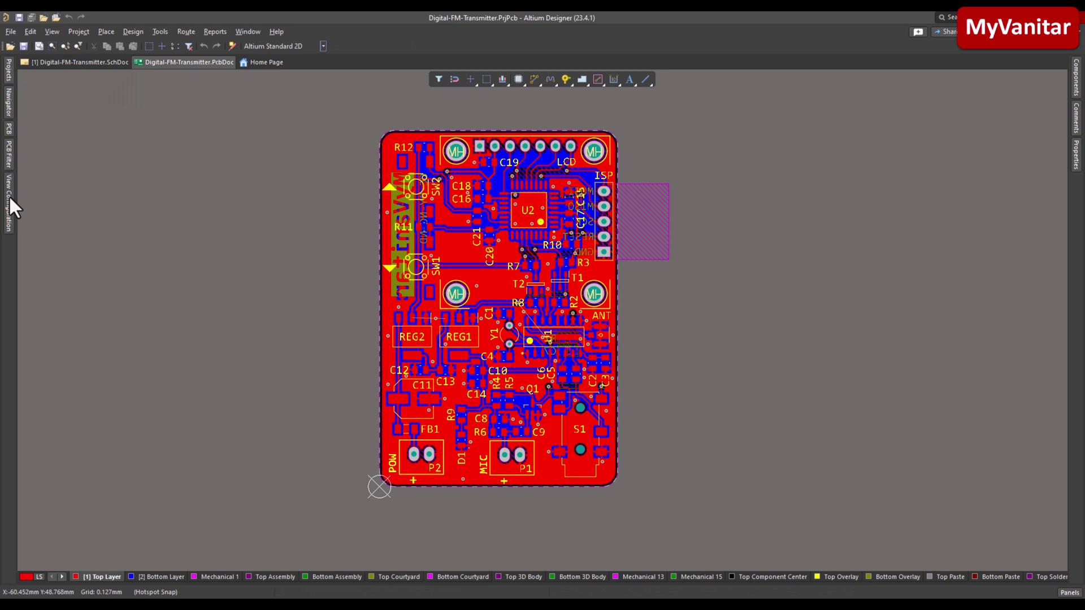
- Turn on Single Layer Mode and show only the Top Layer copper
{"action": "left_click", "coordinate": [9, 196]}
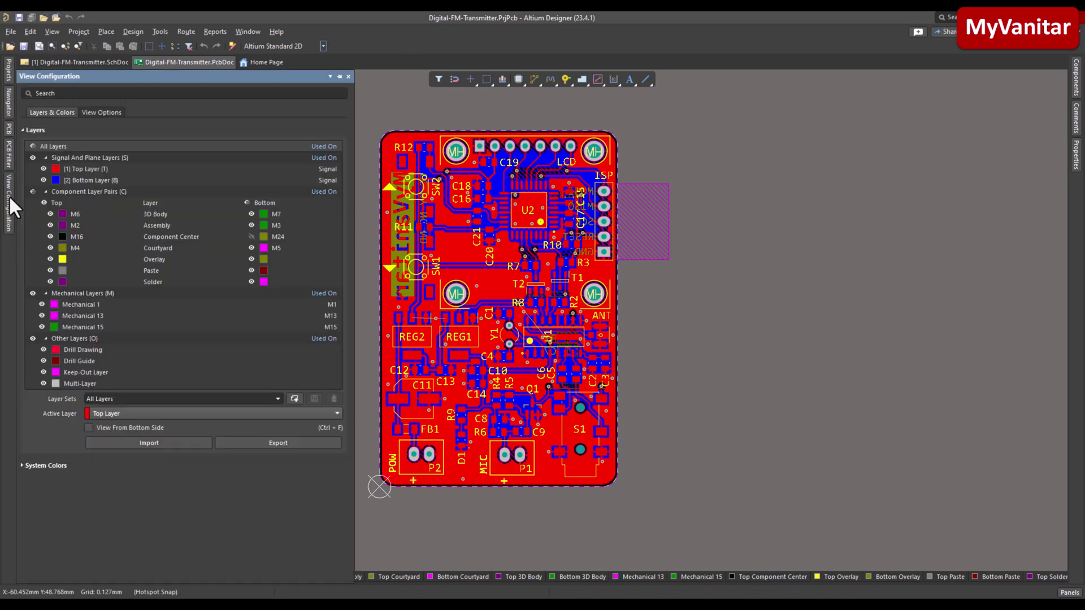
{"action": "left_click", "coordinate": [89, 113]}
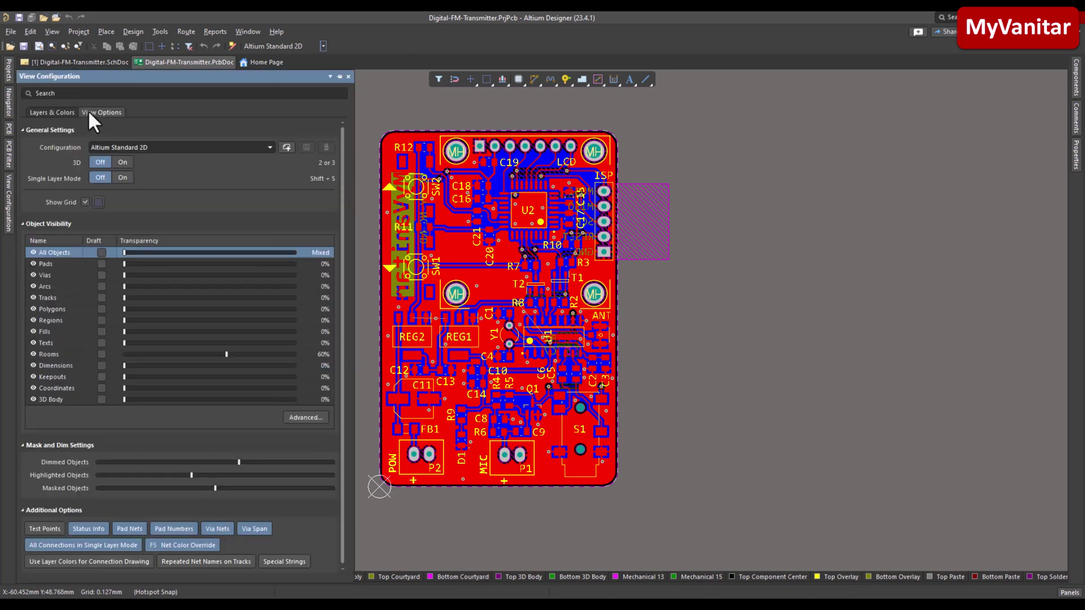
{"action": "left_click", "coordinate": [122, 177]}
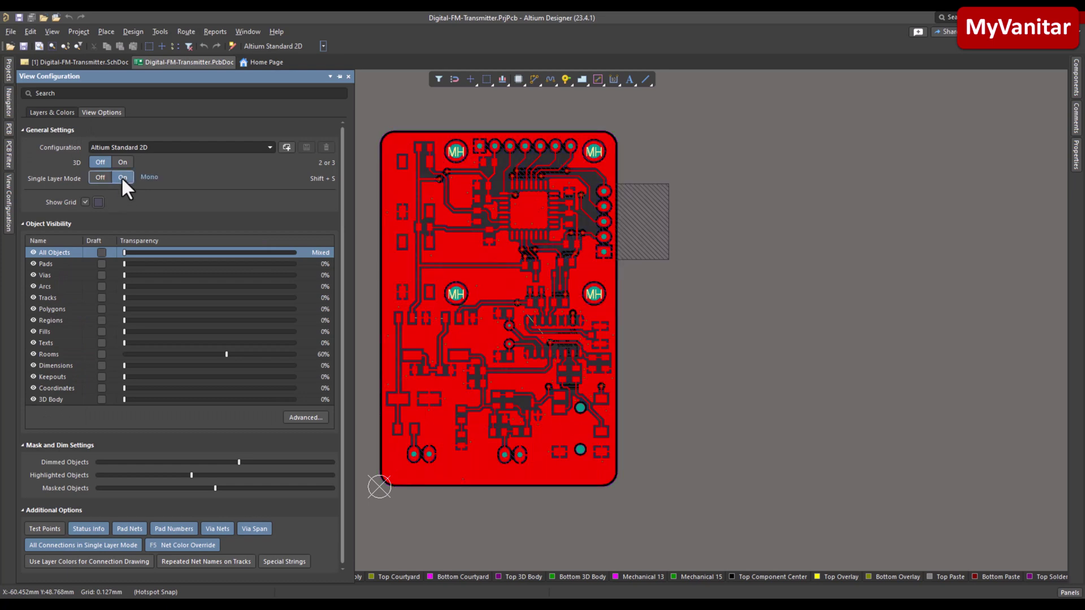
{"action": "right_click_drag", "start_coordinate": [682, 351], "coordinate": [687, 352]}
{"action": "scroll", "coordinate": [668, 334], "scroll_direction": "up", "scroll_amount": 1, "text": "ctrl"}
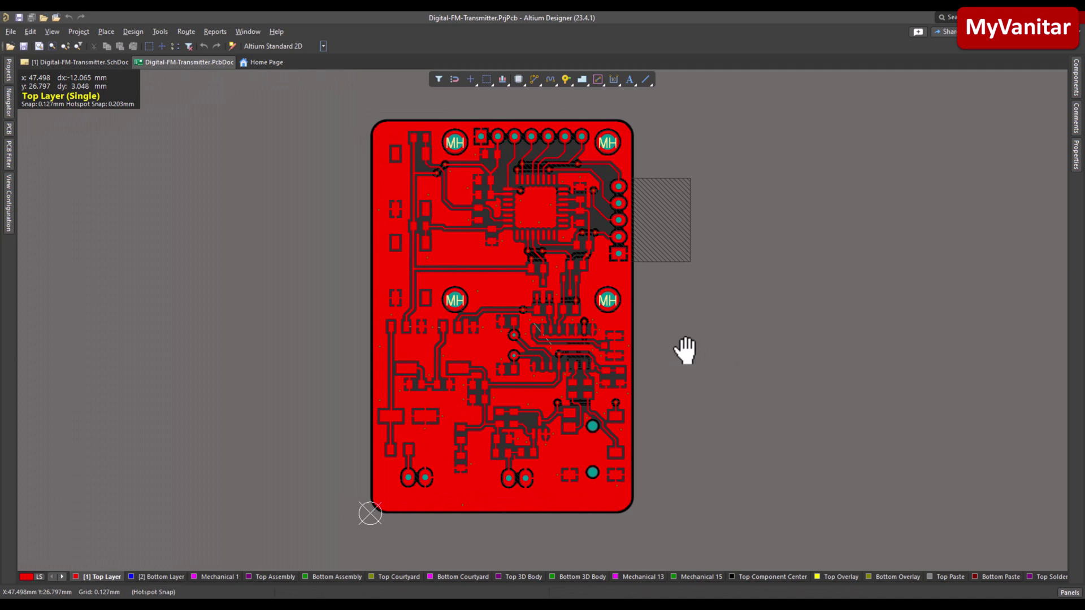
{"action": "left_click", "coordinate": [165, 576]}
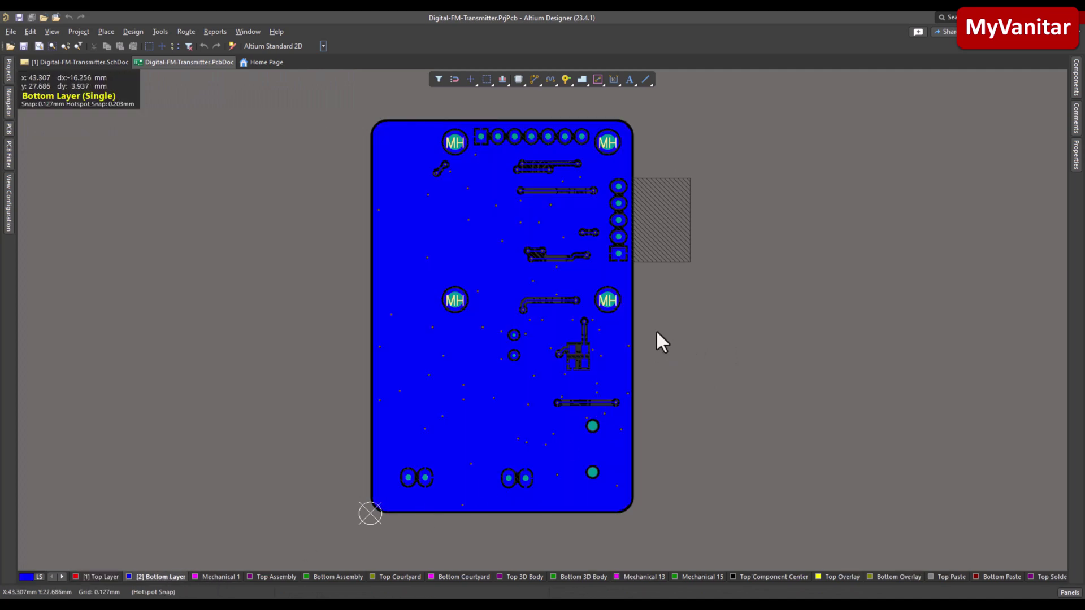
{"action": "left_click", "coordinate": [107, 575]}
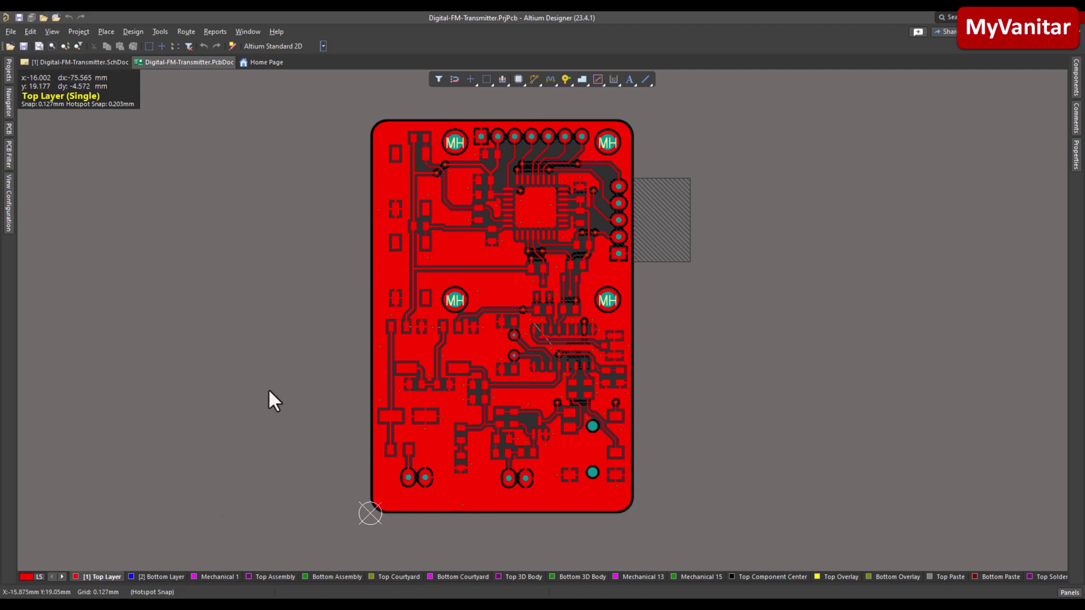
{"action": "right_click_drag", "start_coordinate": [269, 392], "coordinate": [287, 405]}
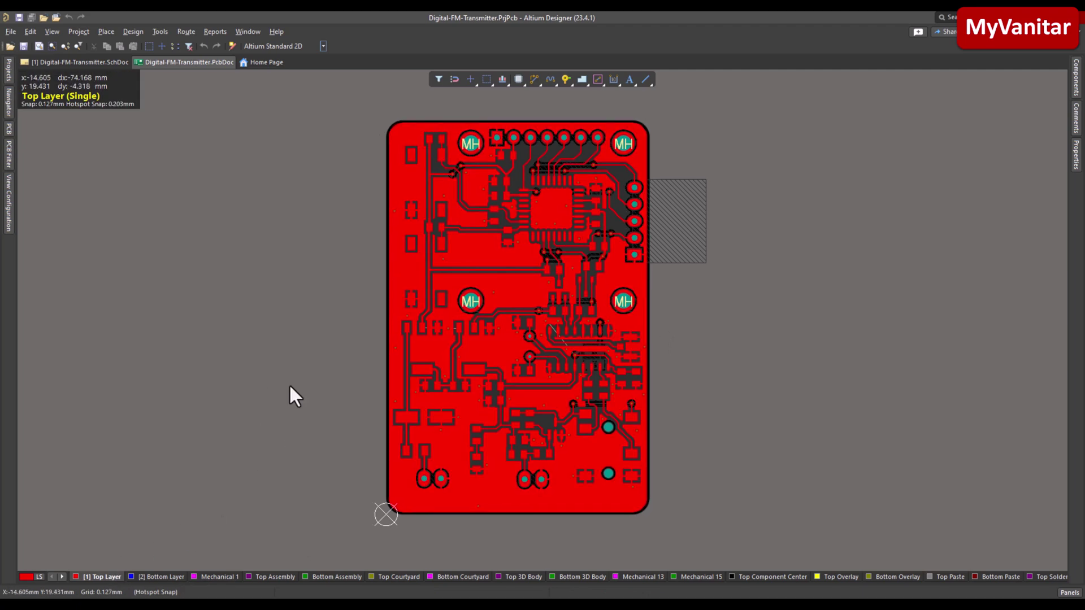
- Set Single Layer Mode to Off so all board layers show together
{"action": "left_click", "coordinate": [9, 195]}
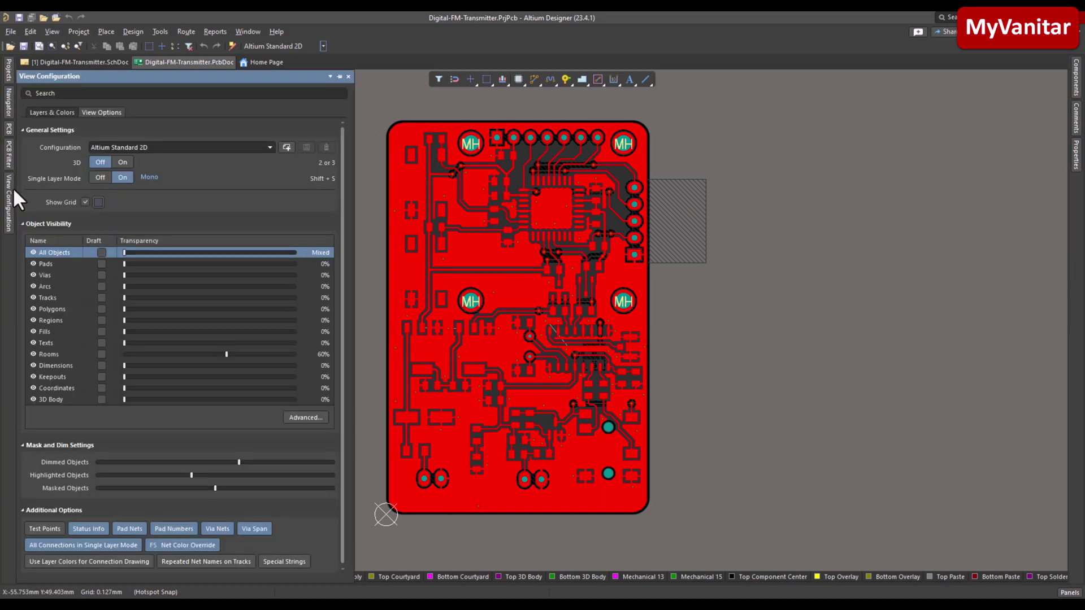
{"action": "left_click", "coordinate": [100, 177]}
{"action": "scroll", "coordinate": [664, 295], "scroll_direction": "up", "scroll_amount": 1, "text": "ctrl"}
{"action": "right_click_drag", "start_coordinate": [664, 295], "coordinate": [671, 346]}
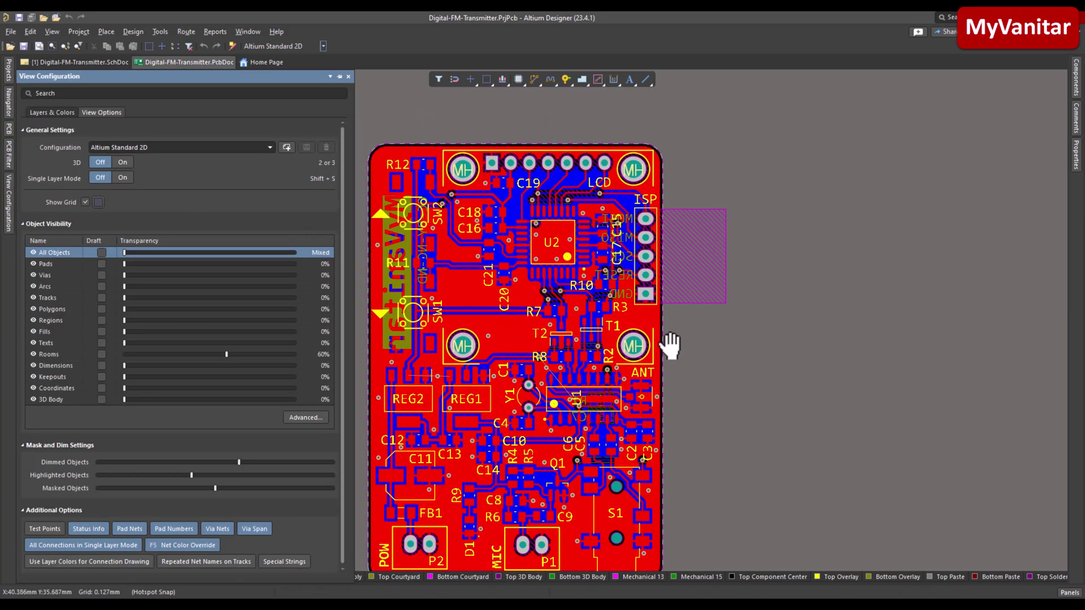
- Zoom and pan around U2 and its capacitors to inspect the routing
{"action": "scroll", "coordinate": [509, 259], "scroll_direction": "up", "scroll_amount": 3, "text": "ctrl"}
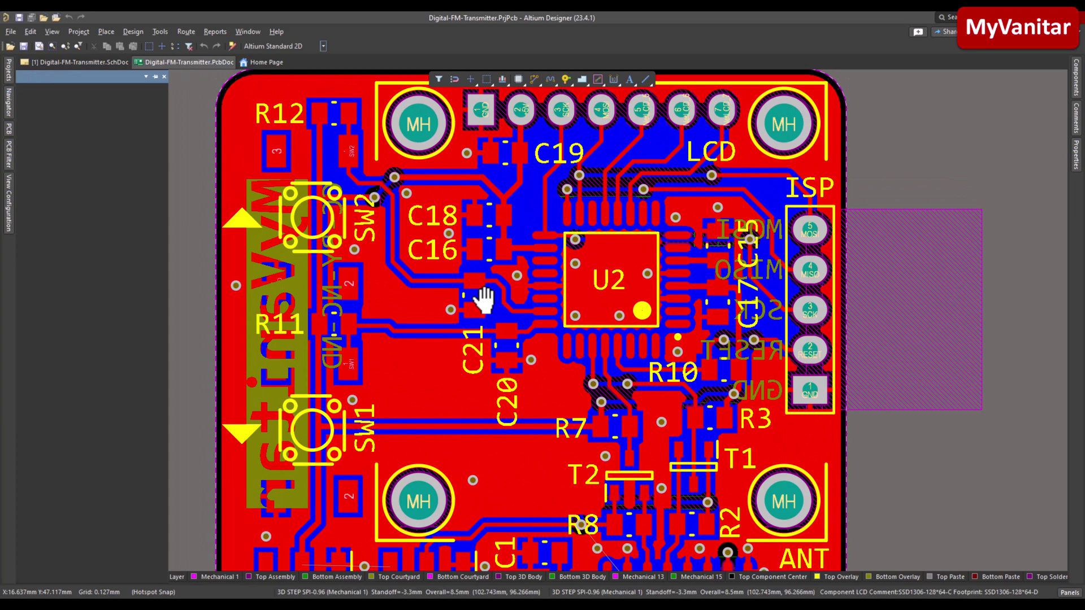
{"action": "scroll", "coordinate": [450, 263], "scroll_direction": "up", "scroll_amount": 1}
{"action": "scroll", "coordinate": [450, 263], "scroll_direction": "down", "scroll_amount": 2, "text": "ctrl"}
{"action": "scroll", "coordinate": [437, 253], "scroll_direction": "up", "scroll_amount": 2, "text": "ctrl"}
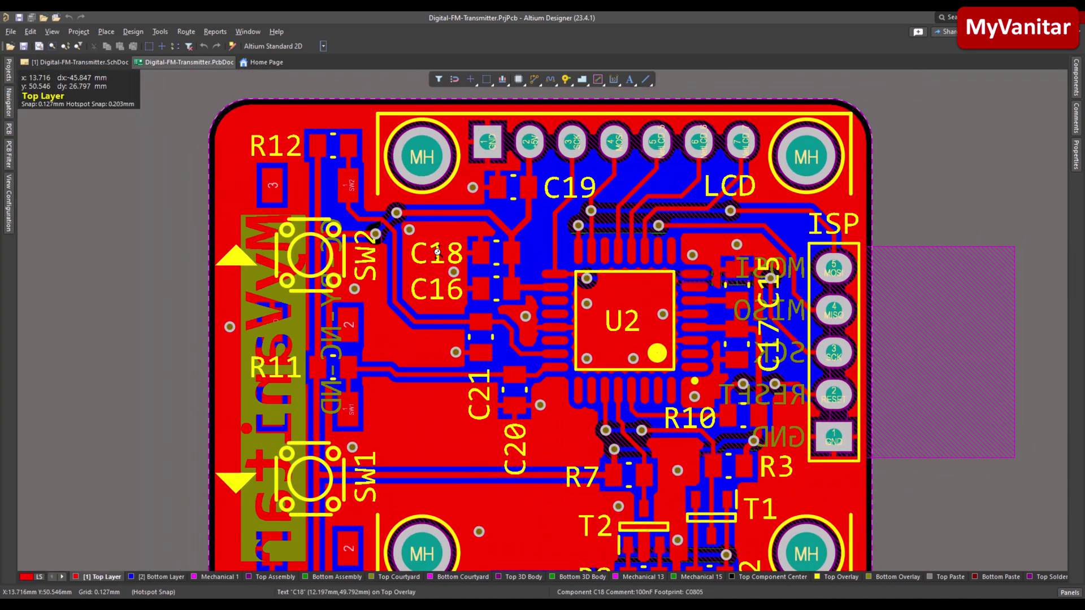
{"action": "scroll", "coordinate": [437, 253], "scroll_direction": "down", "scroll_amount": 1, "text": "ctrl"}
{"action": "scroll", "coordinate": [436, 252], "scroll_direction": "up", "scroll_amount": 3, "text": "ctrl"}
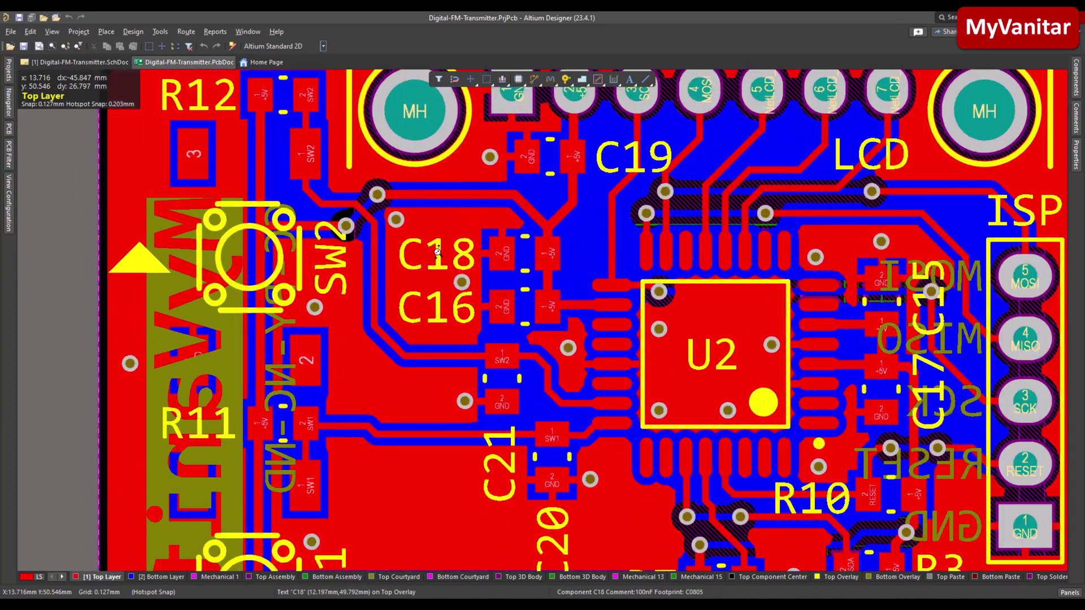
{"action": "scroll", "coordinate": [437, 253], "scroll_direction": "down", "scroll_amount": 3, "text": "ctrl"}
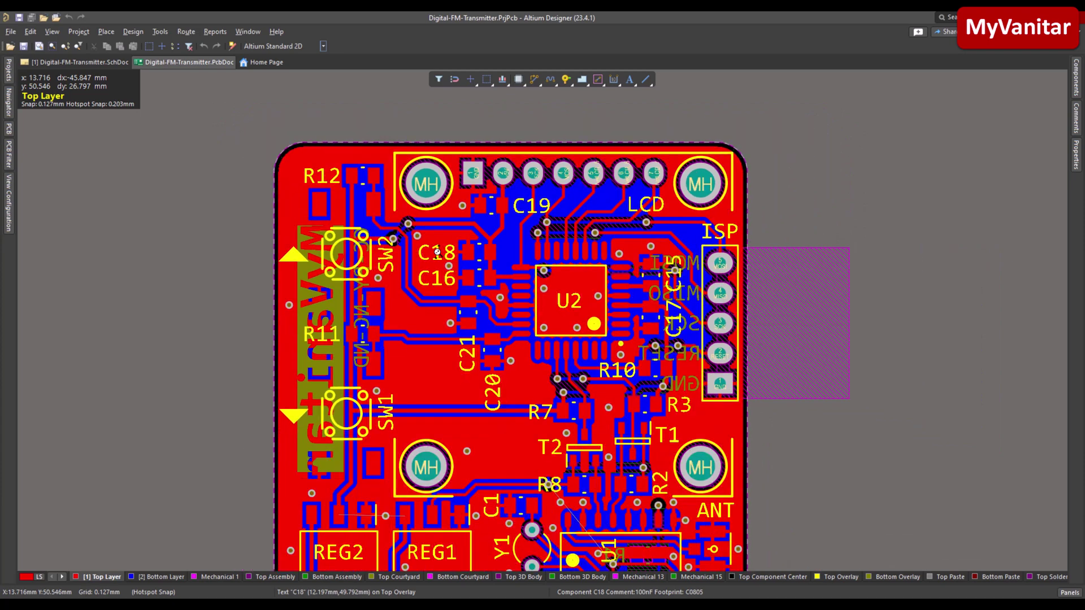
{"action": "scroll", "coordinate": [437, 253], "scroll_direction": "up", "scroll_amount": 1, "text": "ctrl"}
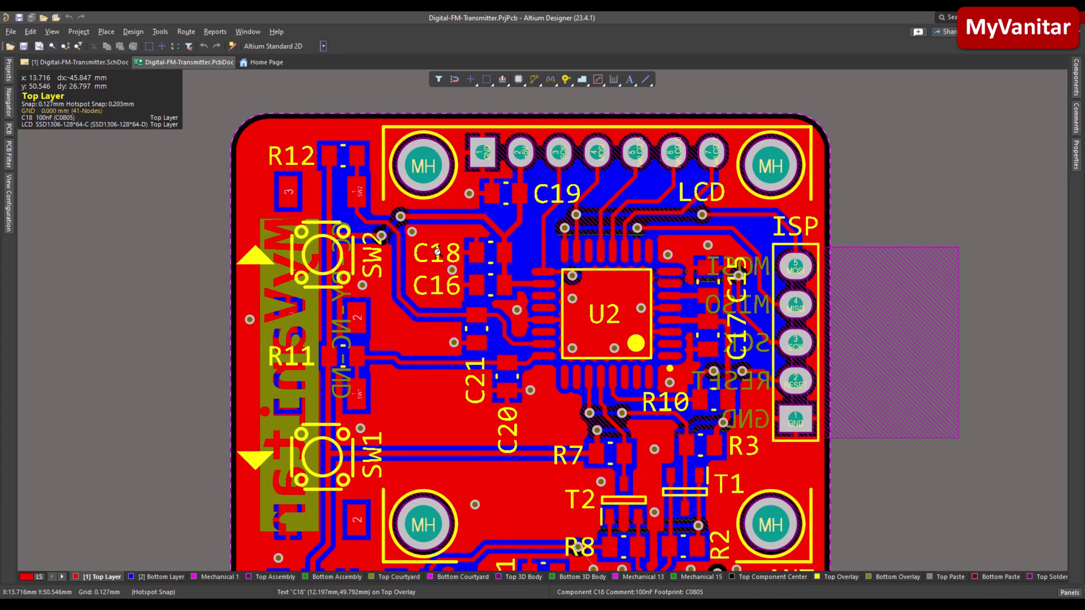
{"action": "scroll", "coordinate": [437, 253], "scroll_direction": "down", "scroll_amount": 1, "text": "ctrl"}
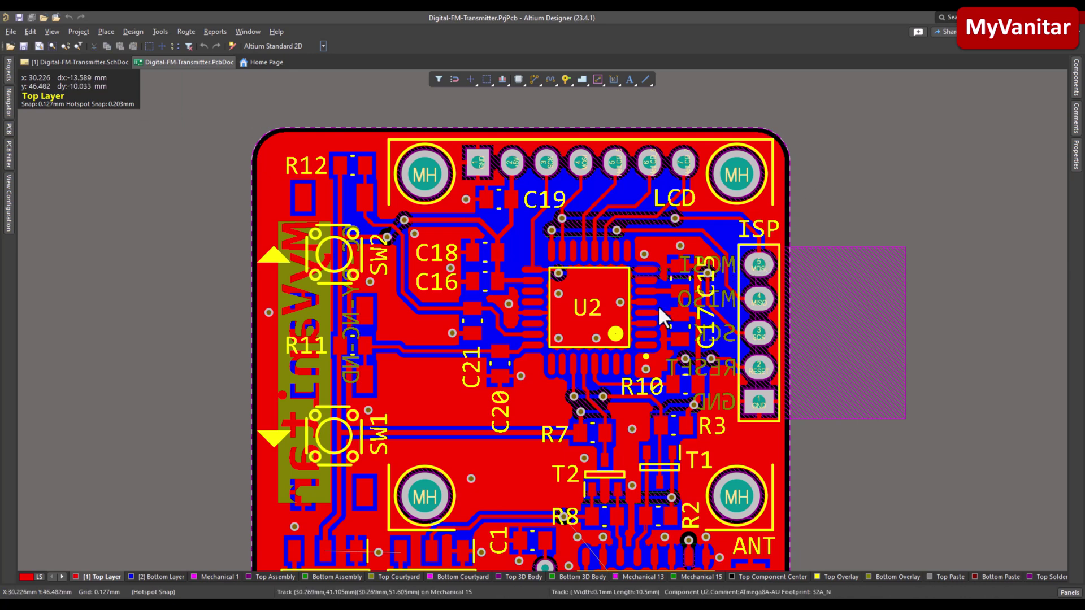
{"action": "right_click_drag", "start_coordinate": [602, 431], "coordinate": [593, 407]}
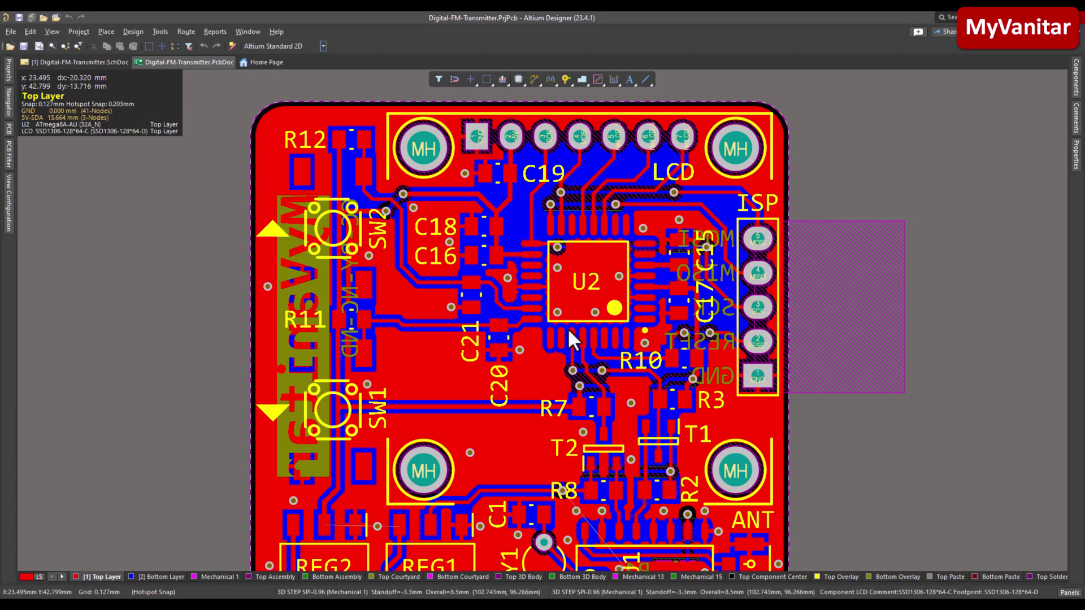
{"action": "scroll", "coordinate": [513, 350], "scroll_direction": "up", "scroll_amount": 2, "text": "ctrl"}
{"action": "scroll", "coordinate": [511, 373], "scroll_direction": "down", "scroll_amount": 1, "text": "ctrl"}
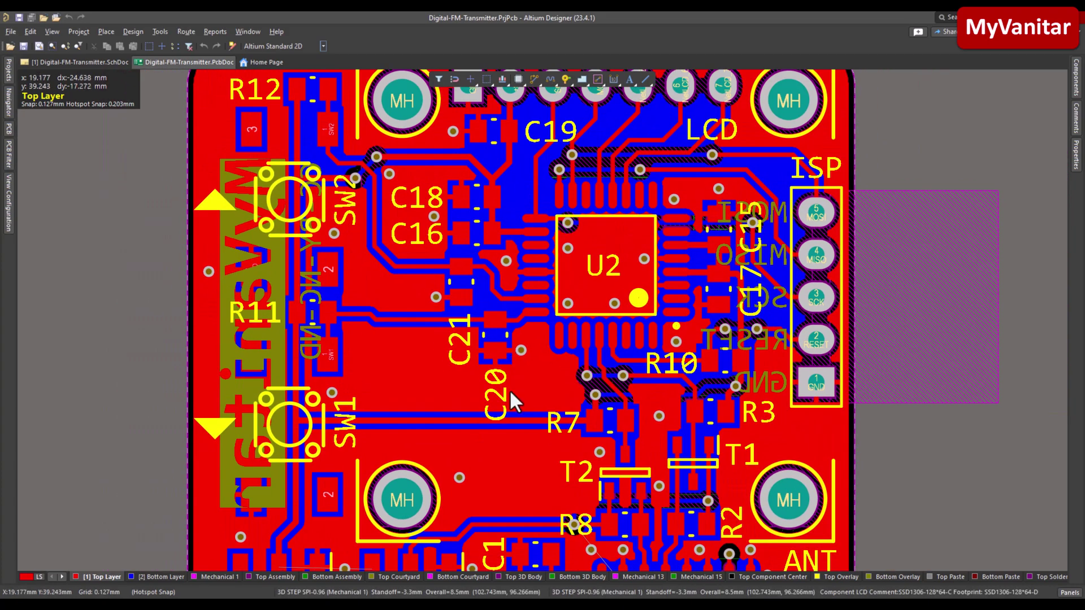
{"action": "scroll", "coordinate": [510, 389], "scroll_direction": "down", "scroll_amount": 5}
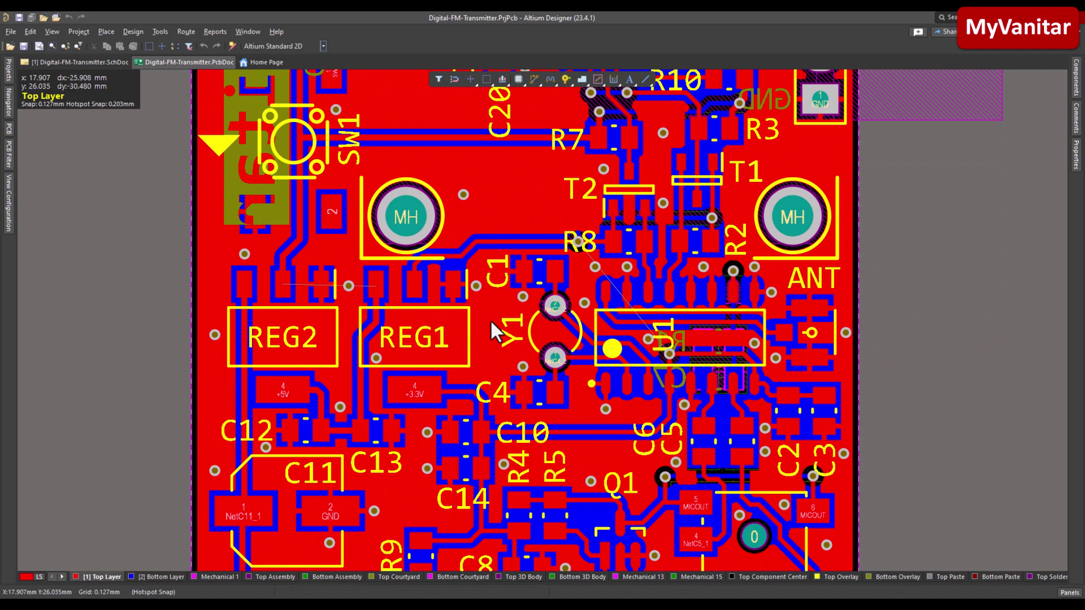
{"action": "scroll", "coordinate": [490, 320], "scroll_direction": "up", "scroll_amount": 2, "text": "ctrl"}
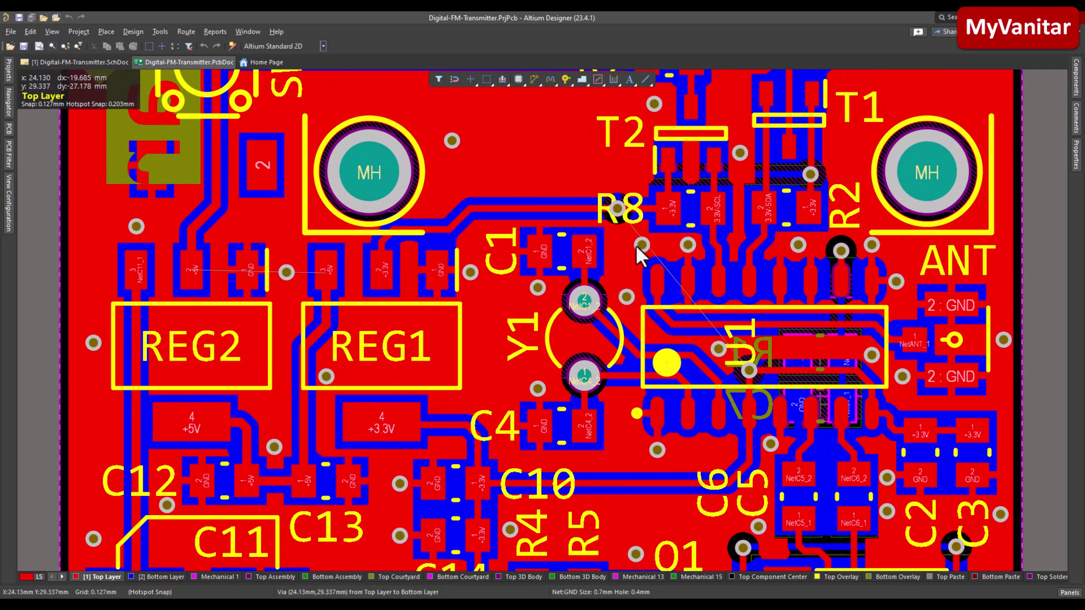
{"action": "left_click", "coordinate": [687, 338]}
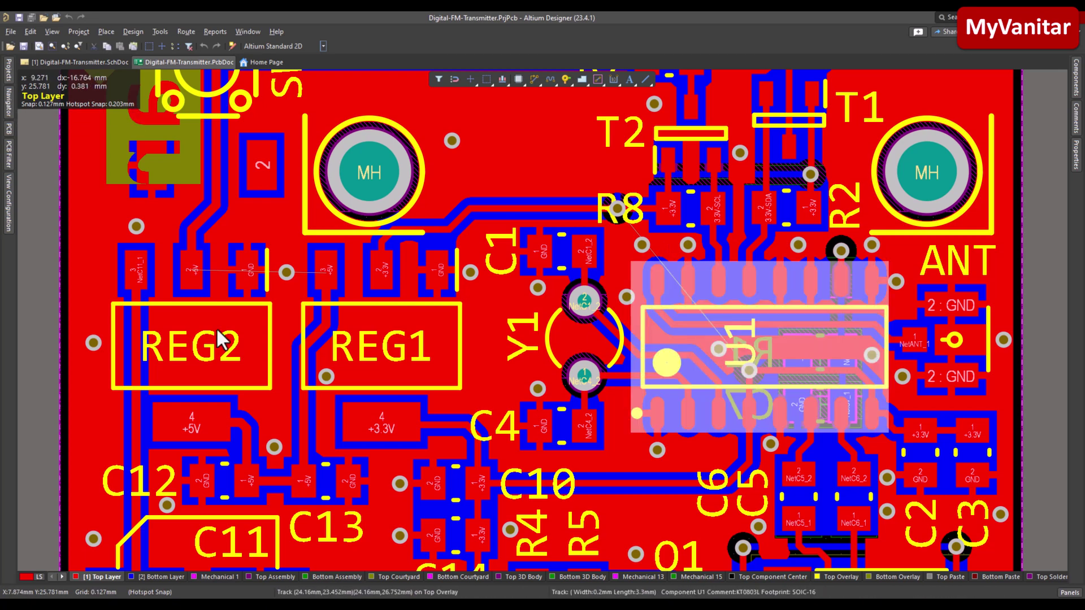
{"action": "left_click", "coordinate": [22, 320]}
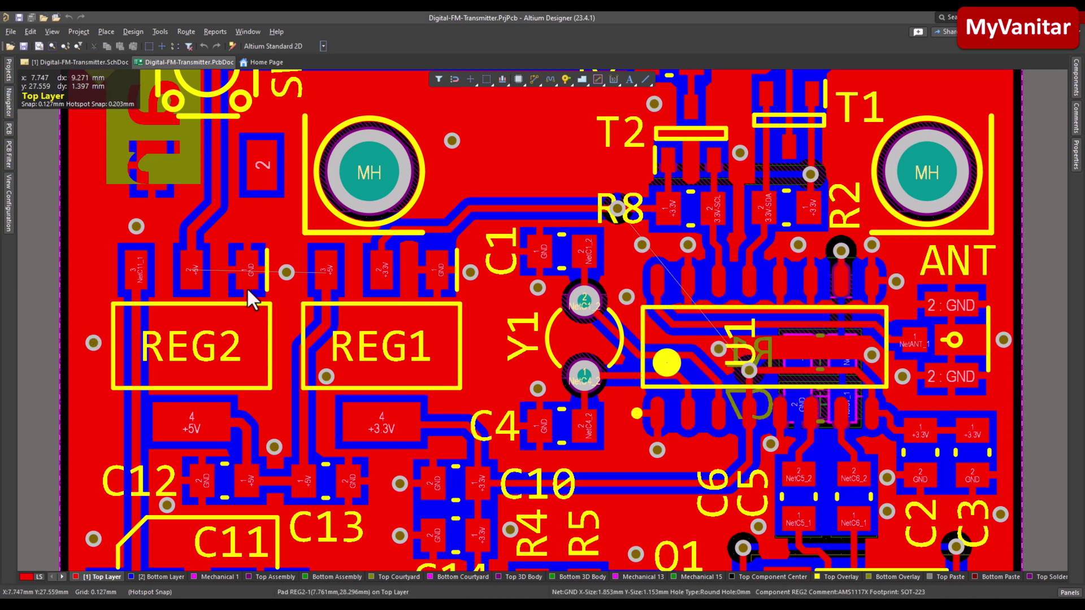
{"action": "right_click_drag", "start_coordinate": [384, 419], "coordinate": [387, 315]}
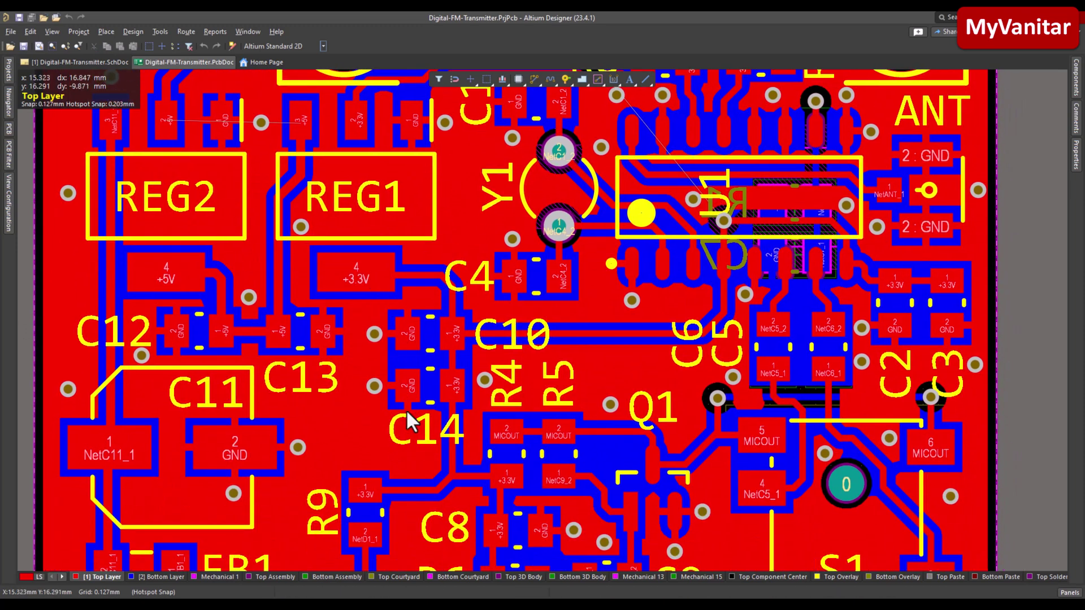
{"action": "right_click_drag", "start_coordinate": [406, 409], "coordinate": [408, 243]}
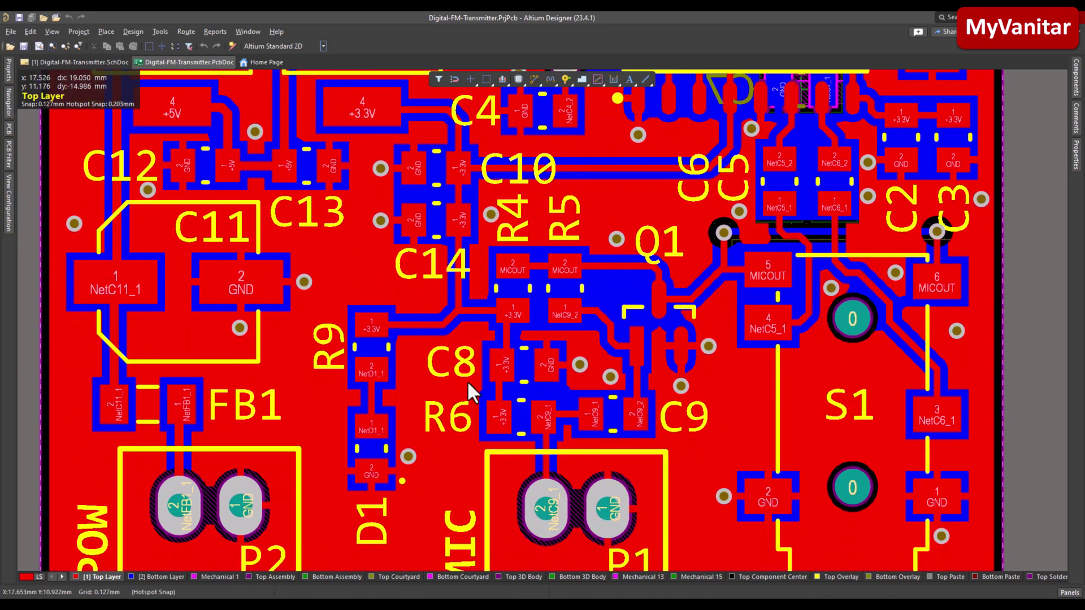
{"action": "scroll", "coordinate": [467, 381], "scroll_direction": "down", "scroll_amount": 2, "text": "ctrl"}
{"action": "scroll", "coordinate": [427, 321], "scroll_direction": "up", "scroll_amount": 2, "text": "ctrl"}
{"action": "right_click_drag", "start_coordinate": [589, 284], "coordinate": [535, 375]}
{"action": "right_click_drag", "start_coordinate": [639, 415], "coordinate": [531, 460]}
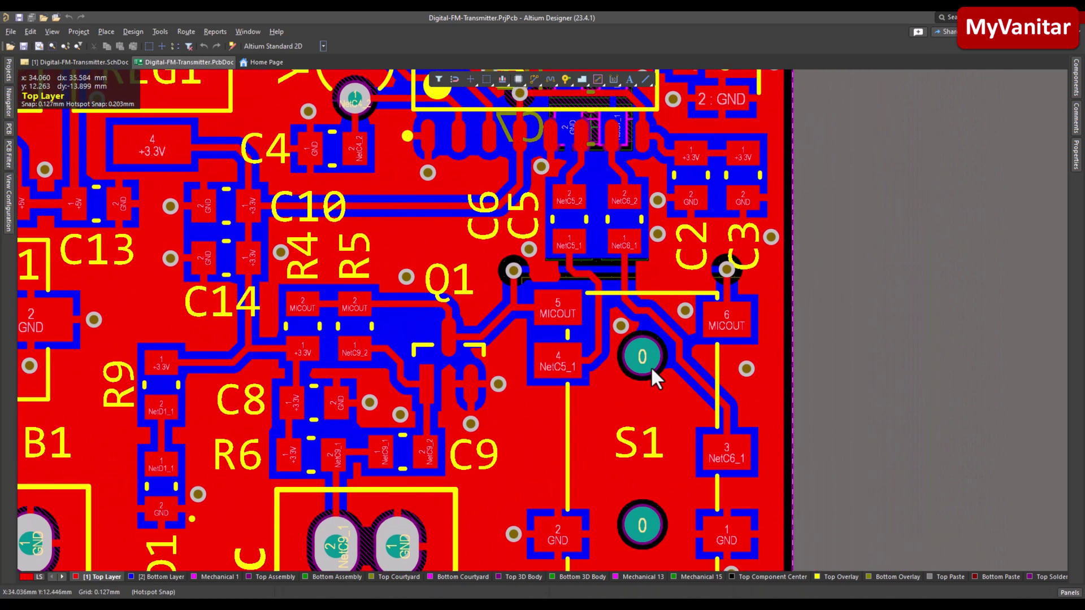
{"action": "right_click_drag", "start_coordinate": [605, 269], "coordinate": [634, 464]}
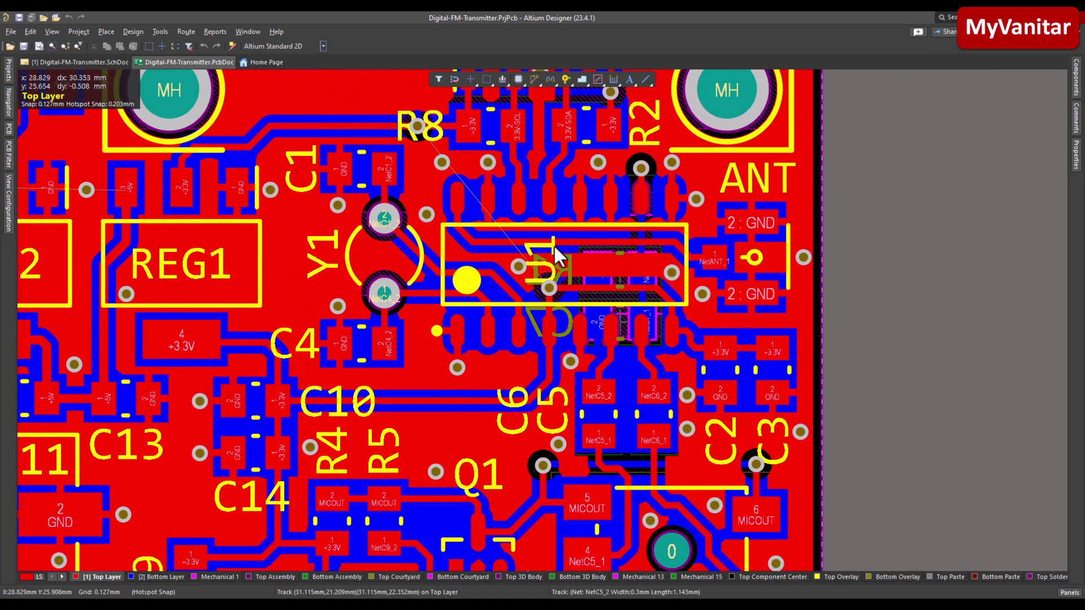
{"action": "right_click_drag", "start_coordinate": [554, 246], "coordinate": [570, 283]}
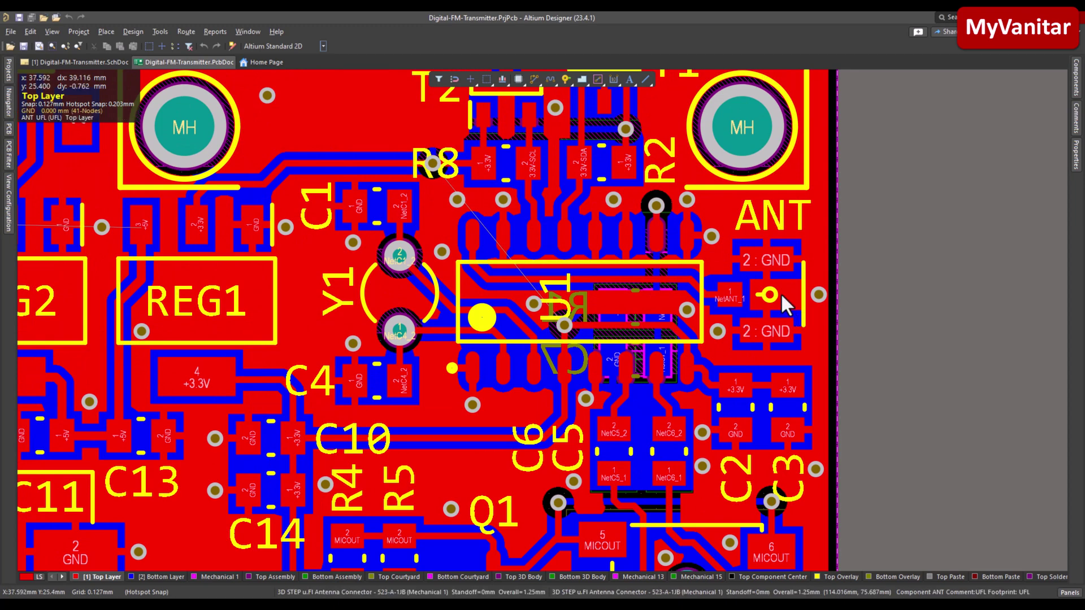
{"action": "scroll", "coordinate": [667, 246], "scroll_direction": "down", "scroll_amount": 3, "text": "ctrl"}
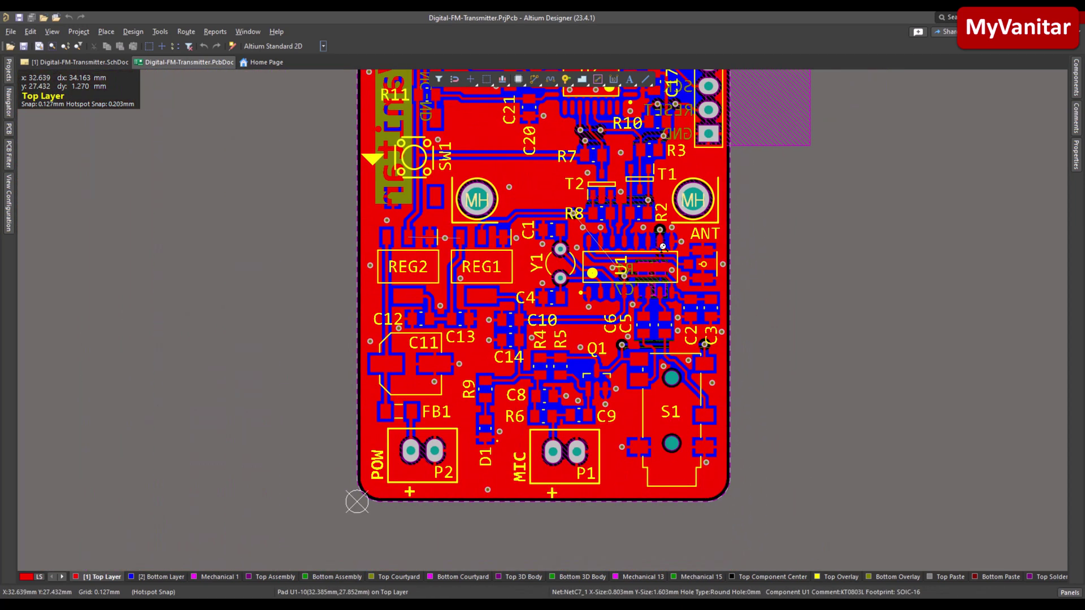
{"action": "scroll", "coordinate": [659, 184], "scroll_direction": "down", "scroll_amount": 2, "text": "ctrl"}
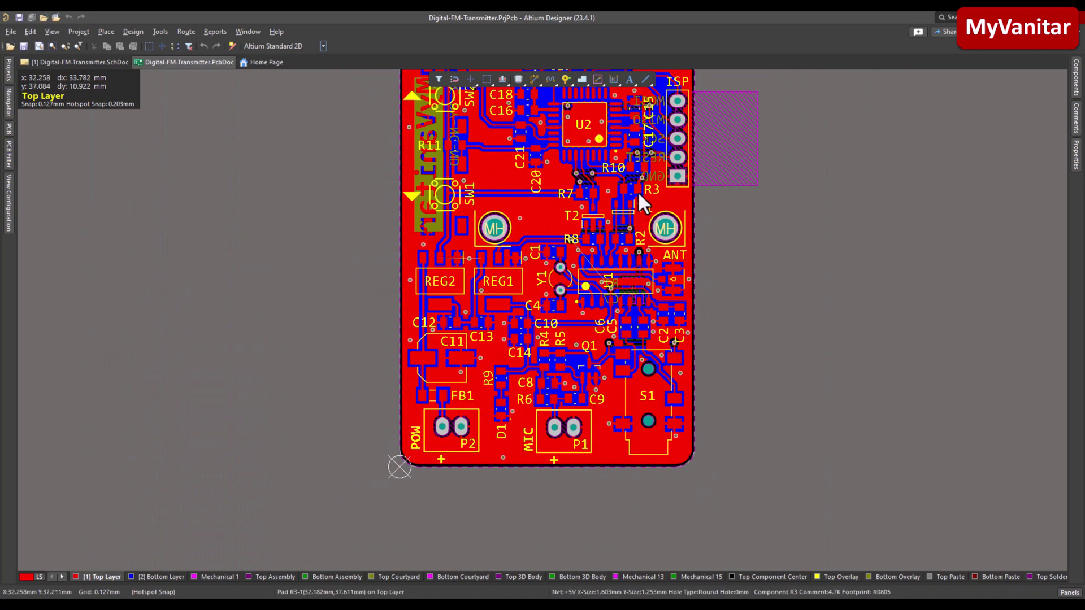
{"action": "right_click_drag", "start_coordinate": [642, 204], "coordinate": [591, 277]}
{"action": "scroll", "coordinate": [605, 263], "scroll_direction": "down", "scroll_amount": 1, "text": "ctrl"}
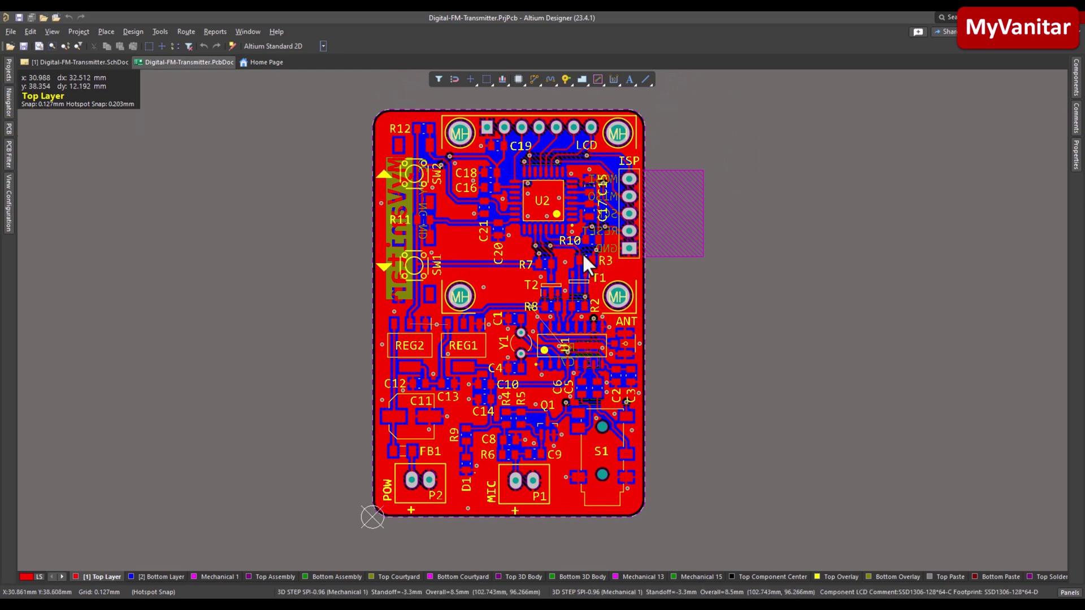
{"action": "right_click_drag", "start_coordinate": [584, 255], "coordinate": [595, 268]}
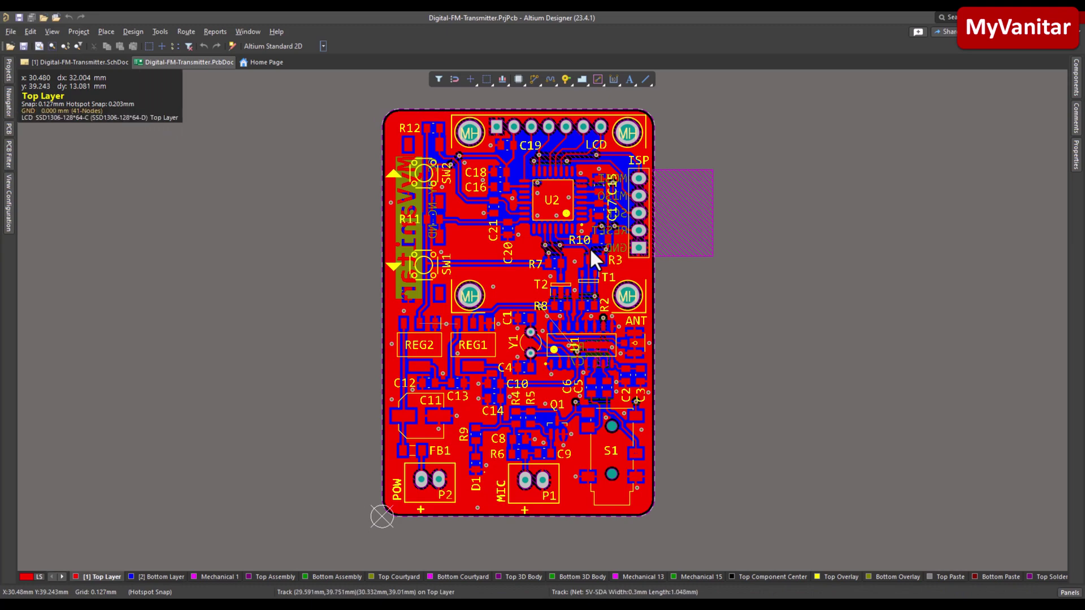